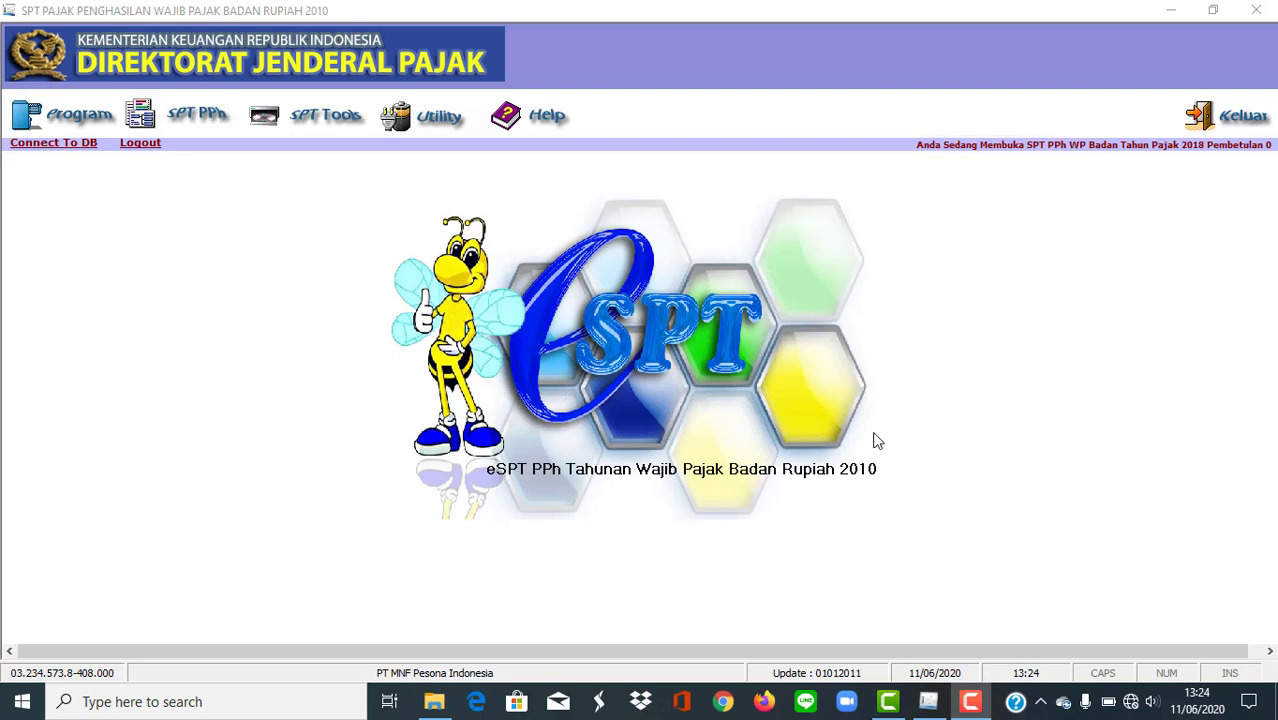
Open the tool for reporting SPT data to the KPP, list the returns for tax year 2018 and select form F113214.
{"action": "left_click", "coordinate": [322, 114]}
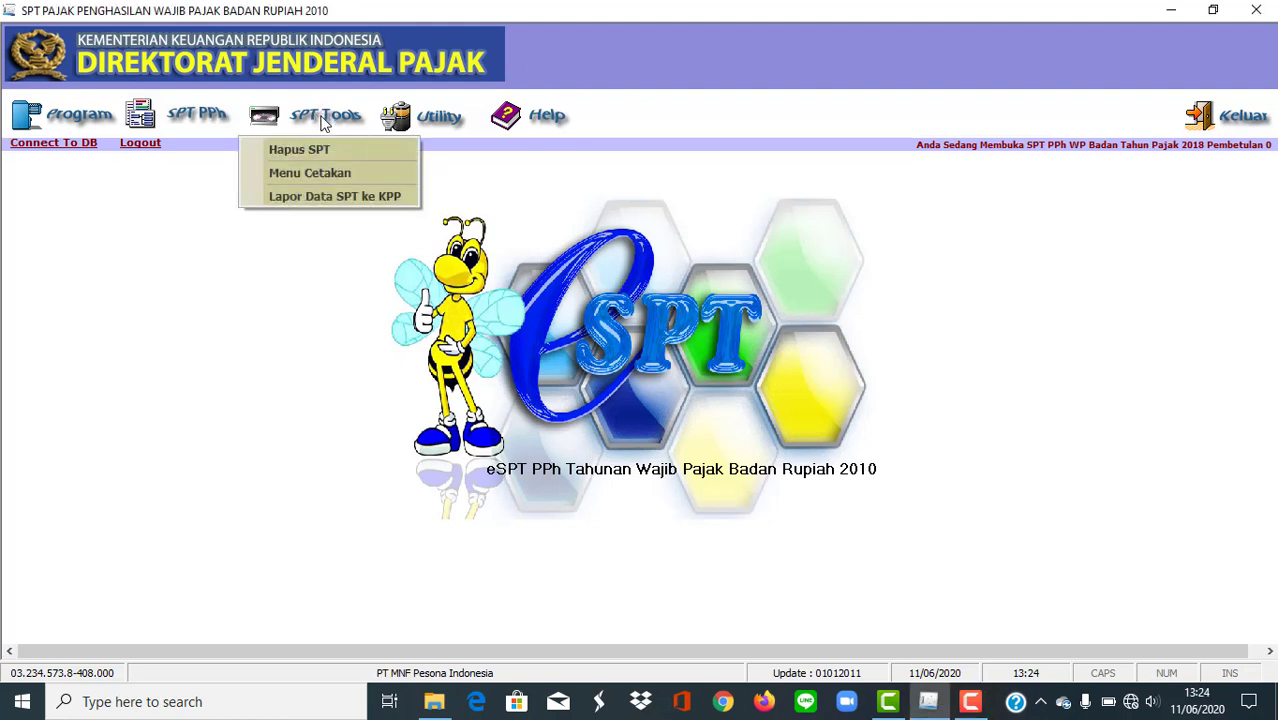
{"action": "left_click", "coordinate": [326, 200]}
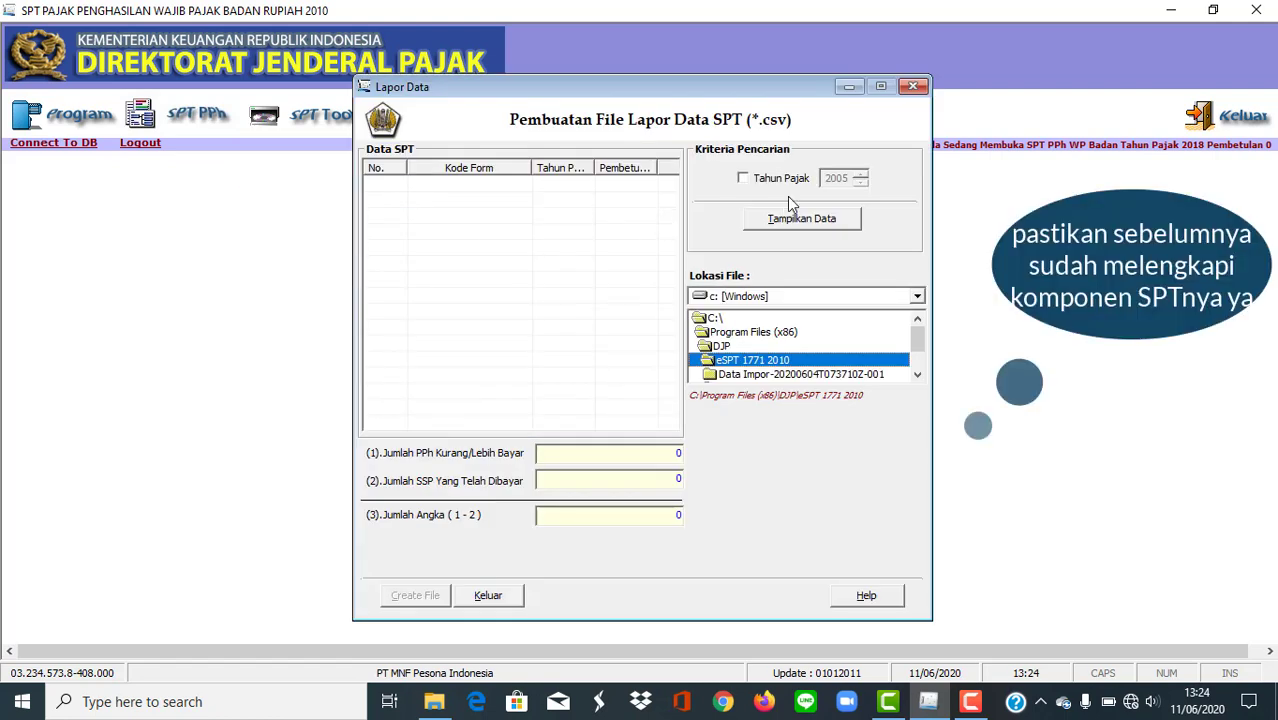
{"action": "left_click", "coordinate": [757, 179]}
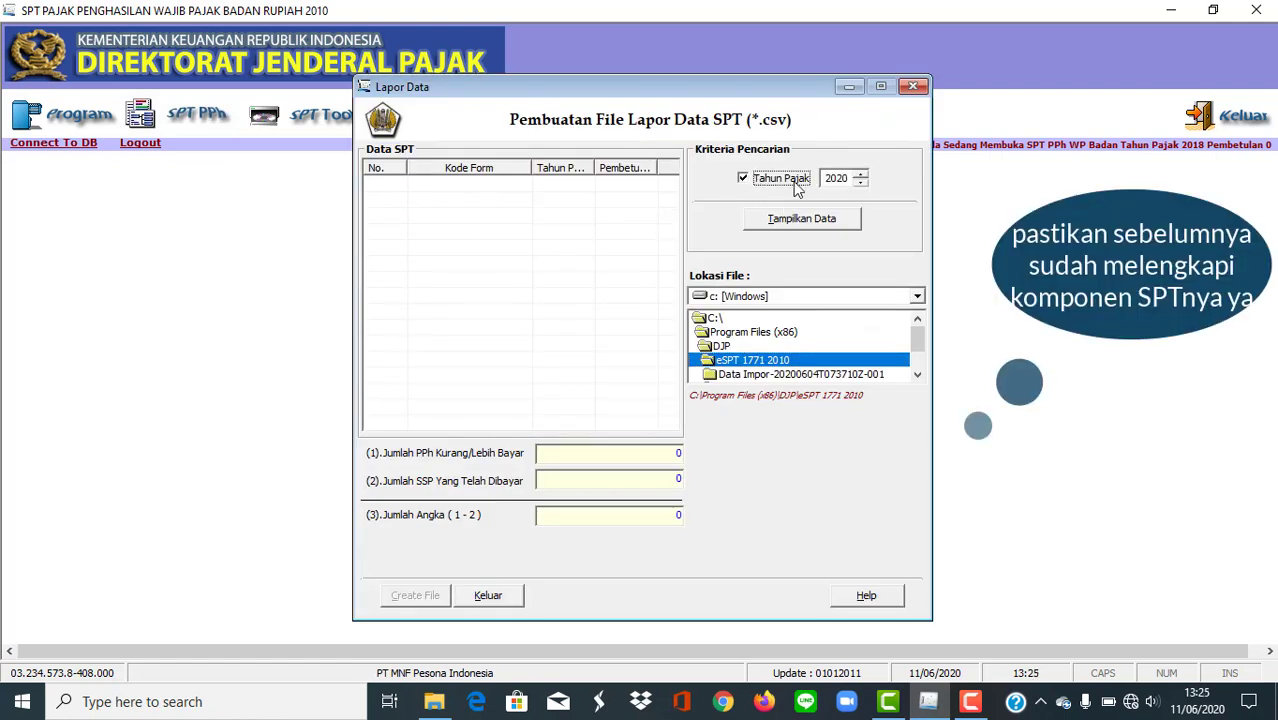
{"action": "left_click", "coordinate": [861, 183]}
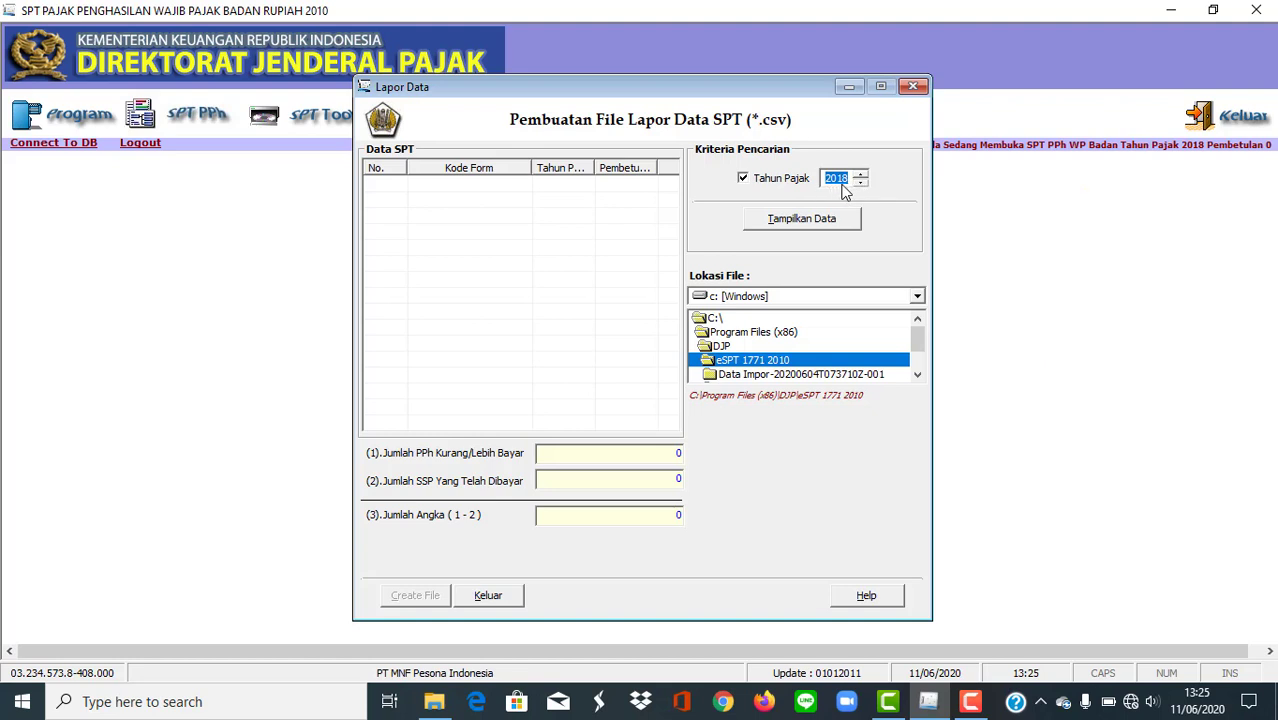
{"action": "left_click", "coordinate": [828, 224]}
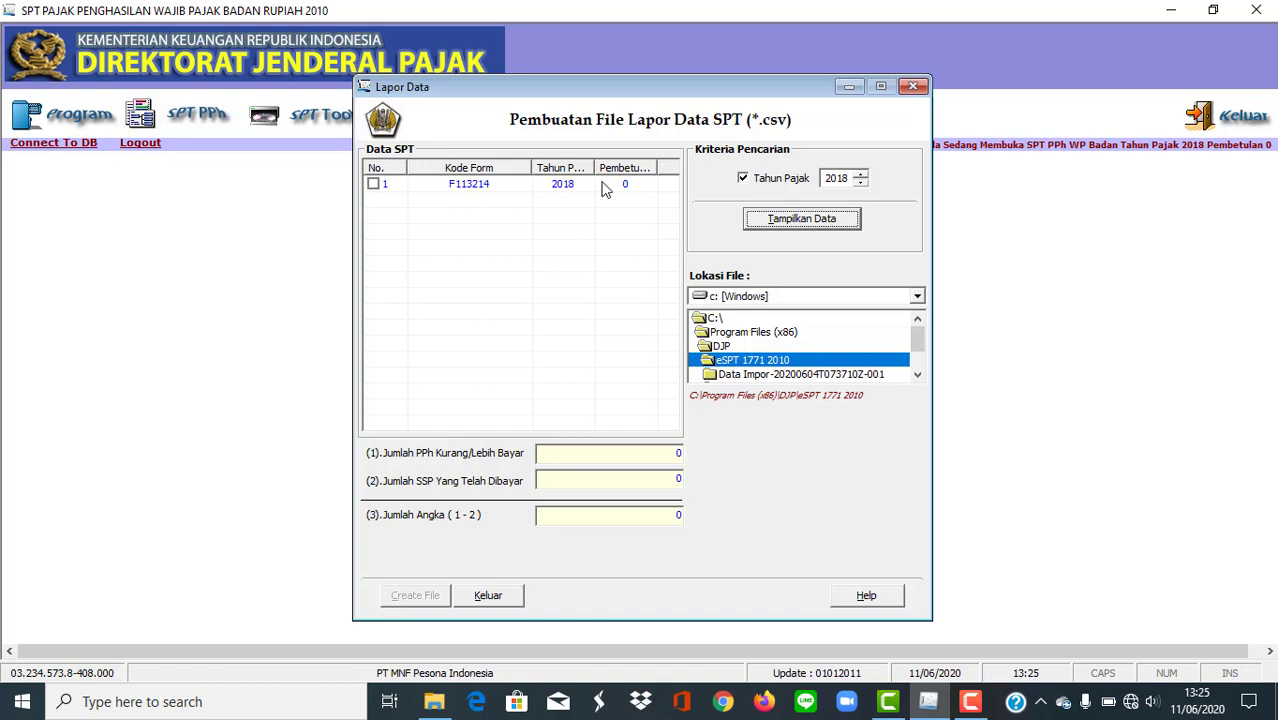
{"action": "left_click", "coordinate": [380, 188]}
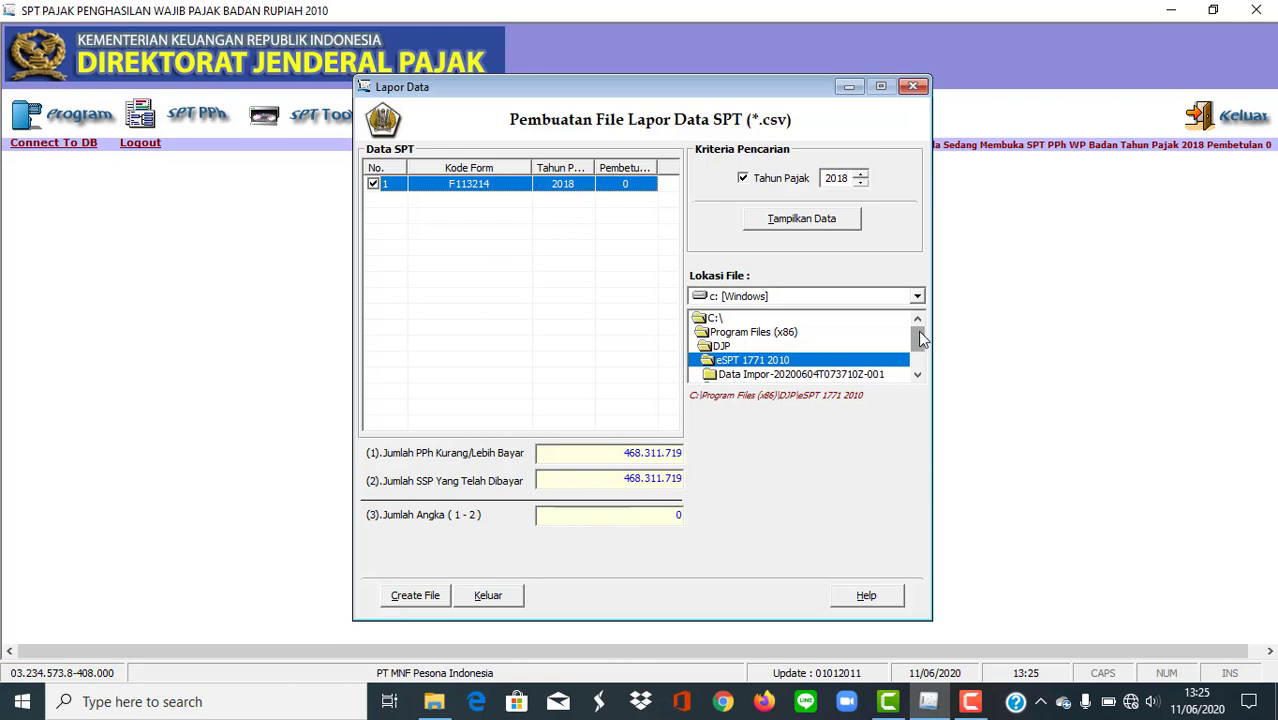
Create the CSV report file for the selected return in the folder d:\PT MNF Pesona Indonesia.
{"action": "left_click_drag", "start_coordinate": [921, 340], "coordinate": [917, 310]}
{"action": "left_click", "coordinate": [916, 298]}
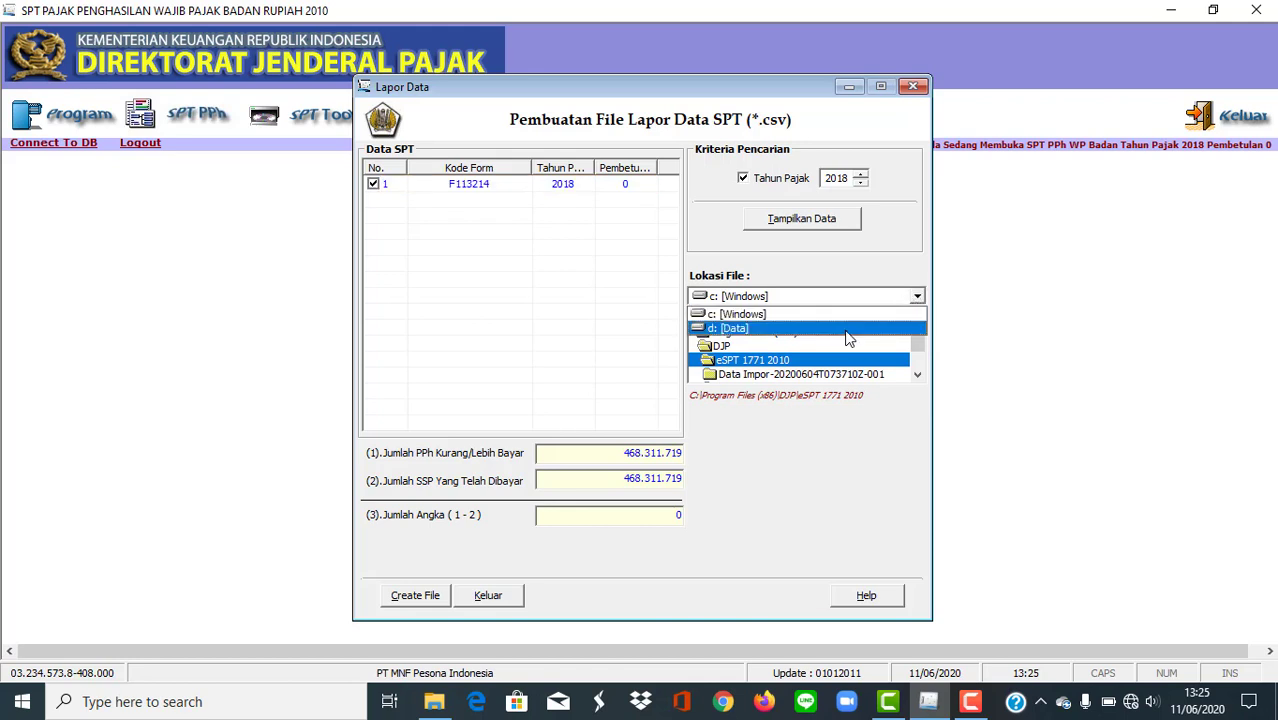
{"action": "left_click", "coordinate": [848, 328]}
{"action": "left_click_drag", "start_coordinate": [919, 340], "coordinate": [919, 350]}
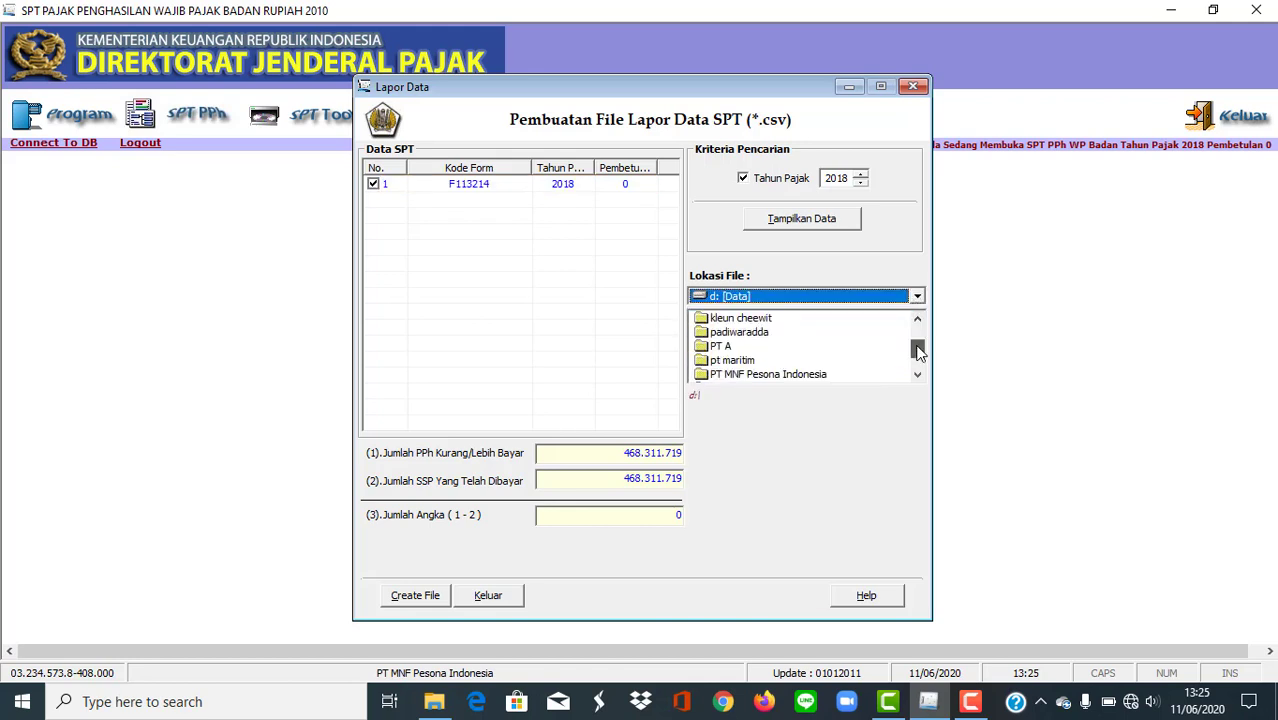
{"action": "left_click", "coordinate": [803, 377]}
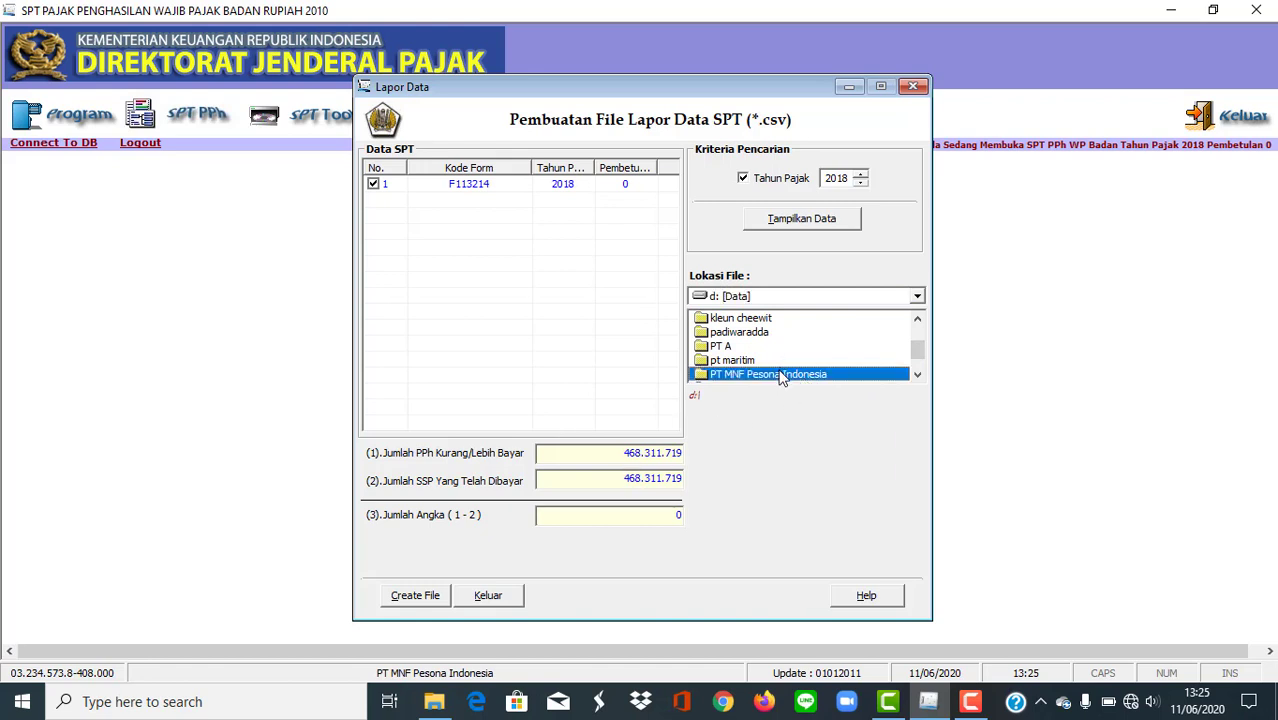
{"action": "double_click", "coordinate": [782, 377]}
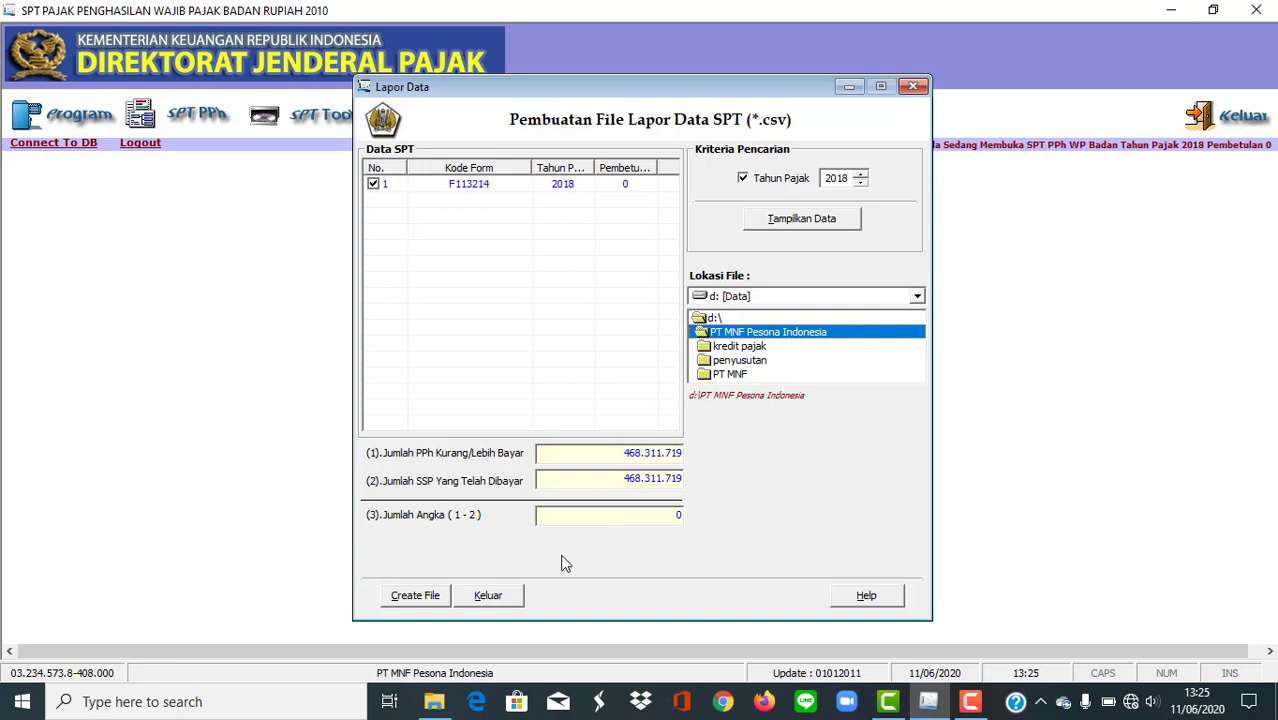
{"action": "left_click", "coordinate": [416, 596]}
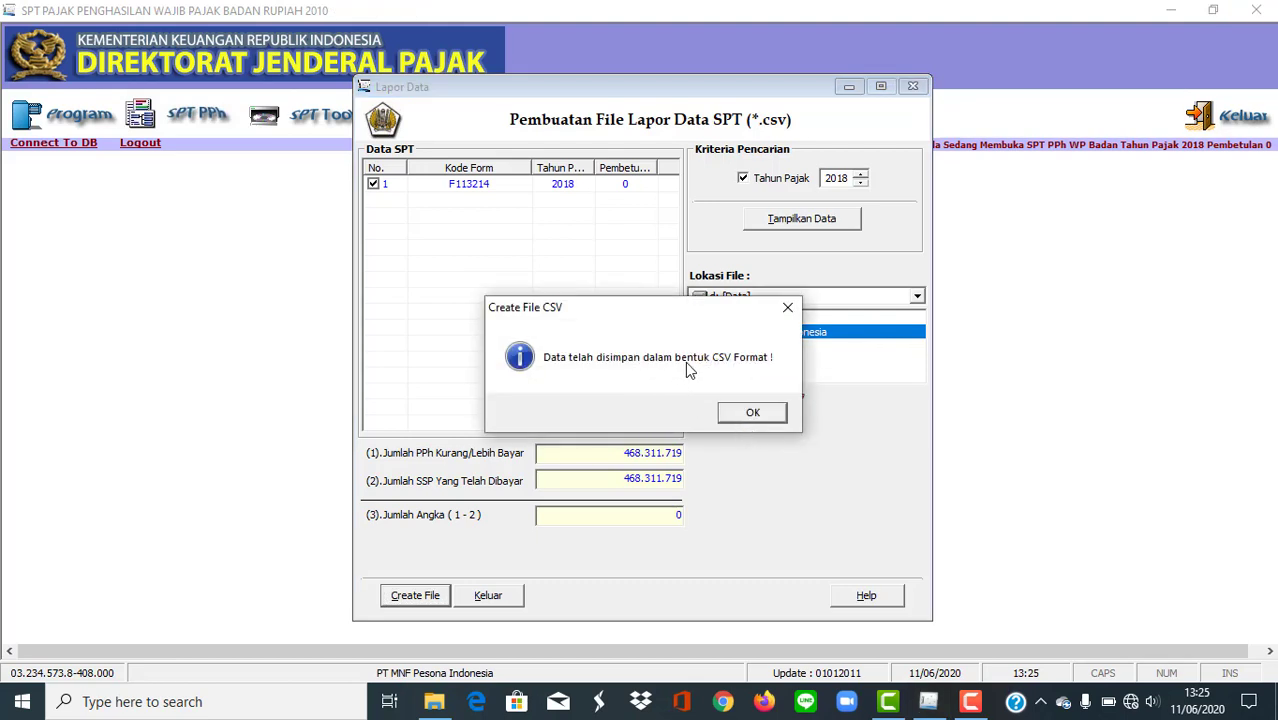
{"action": "left_click", "coordinate": [750, 414]}
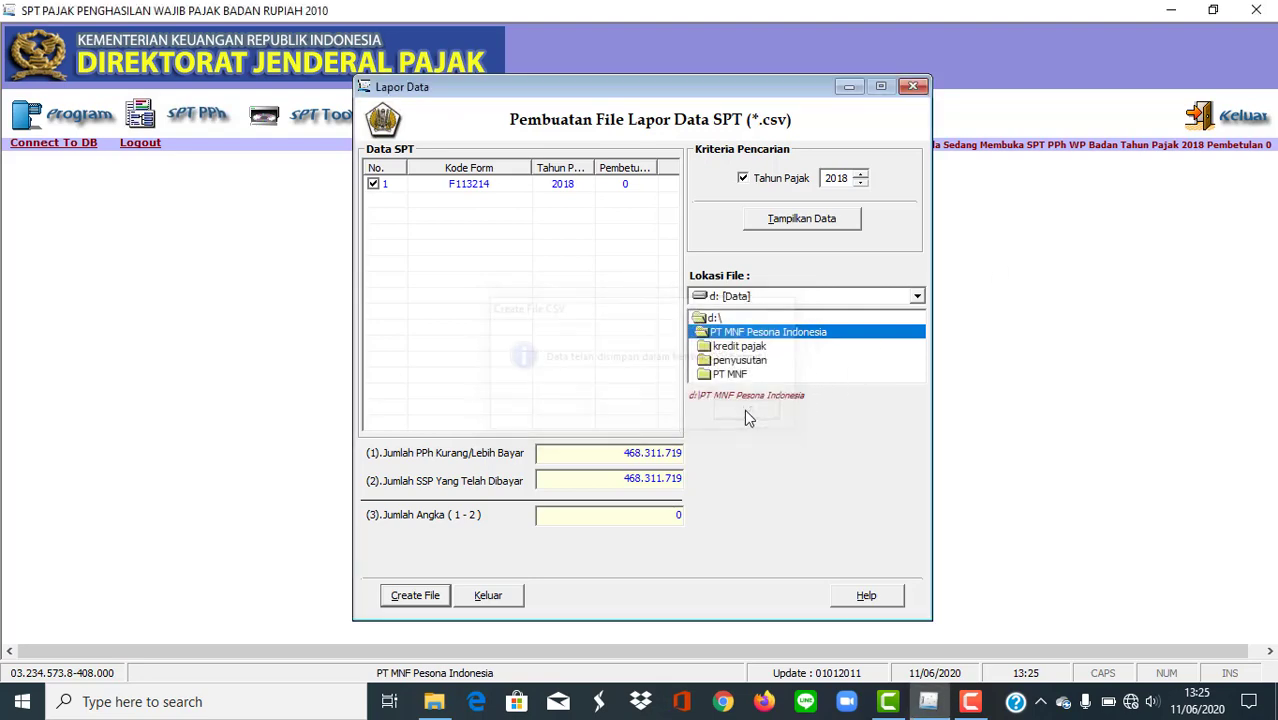
Switch to File Explorer and locate the newly created CSV file in the PT MNF Pesona Indonesia folder.
{"action": "left_click", "coordinate": [433, 703]}
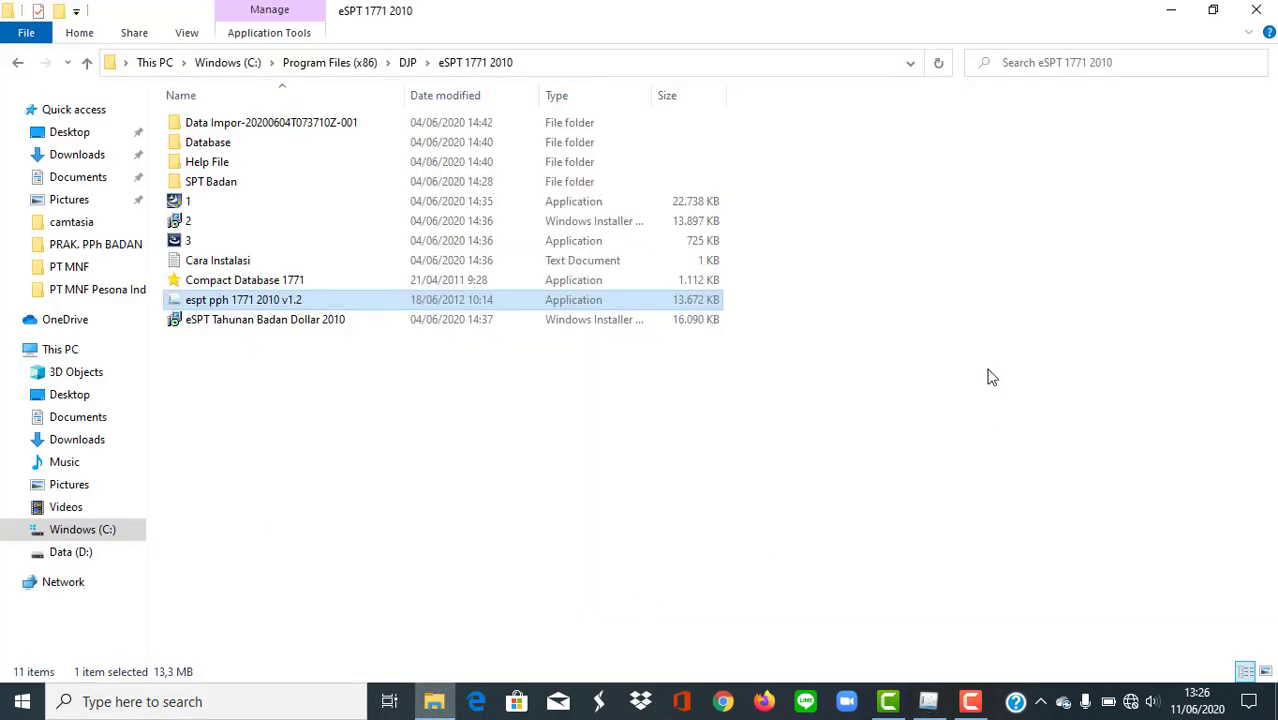
{"action": "left_click", "coordinate": [80, 289]}
{"action": "left_click", "coordinate": [553, 181]}
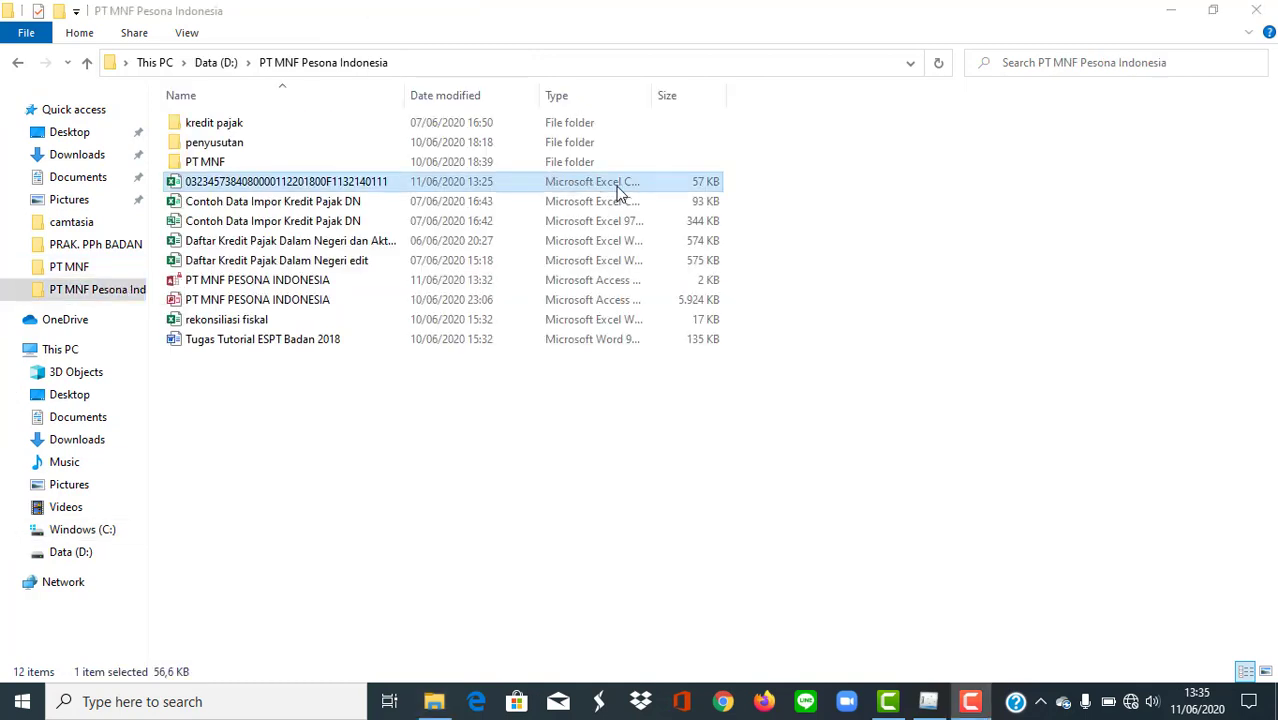
{"action": "left_click", "coordinate": [580, 187]}
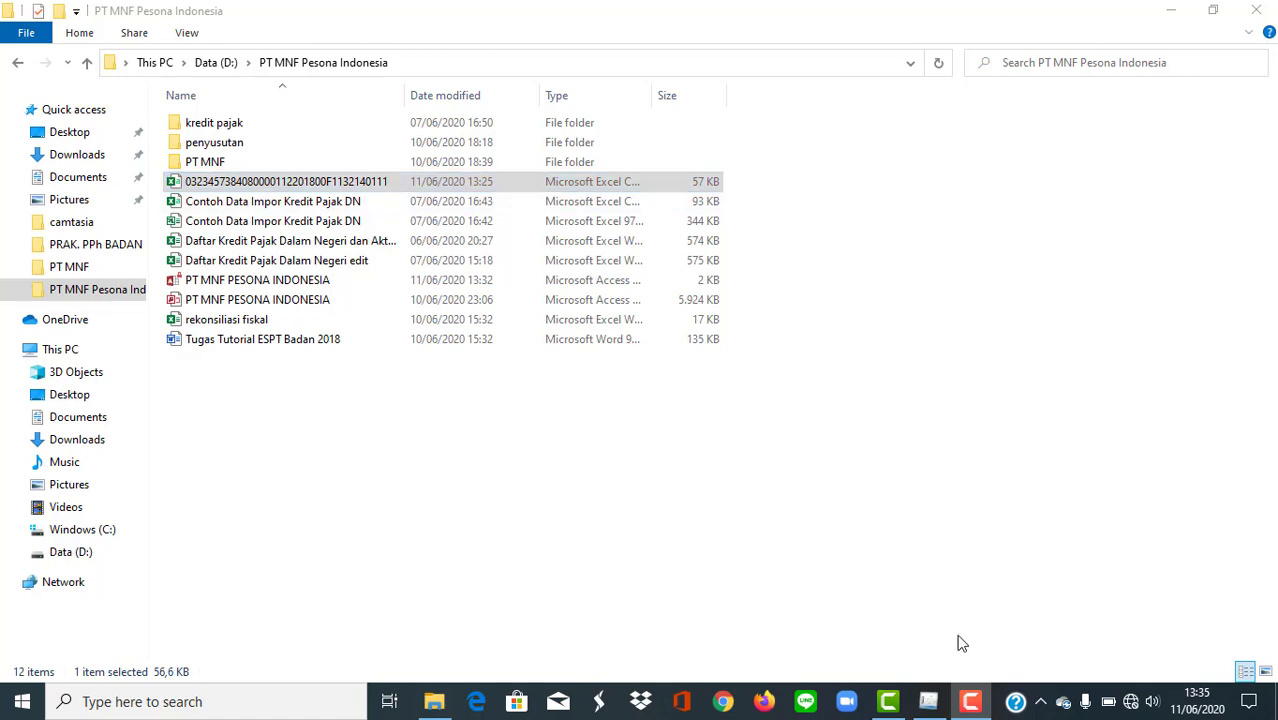
Switch back to eSPT and generate the print previews of all PPh Badan 1771 forms for tax year 2018.
{"action": "left_click", "coordinate": [928, 701]}
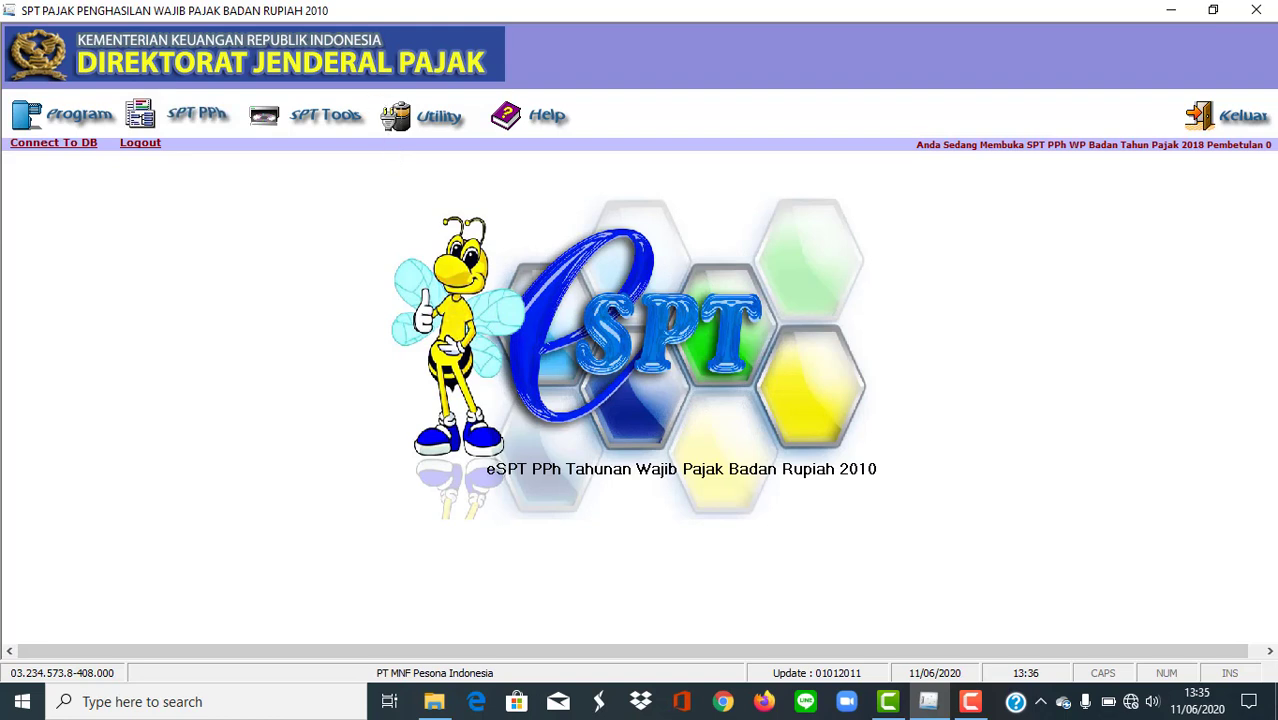
{"action": "left_click", "coordinate": [300, 126]}
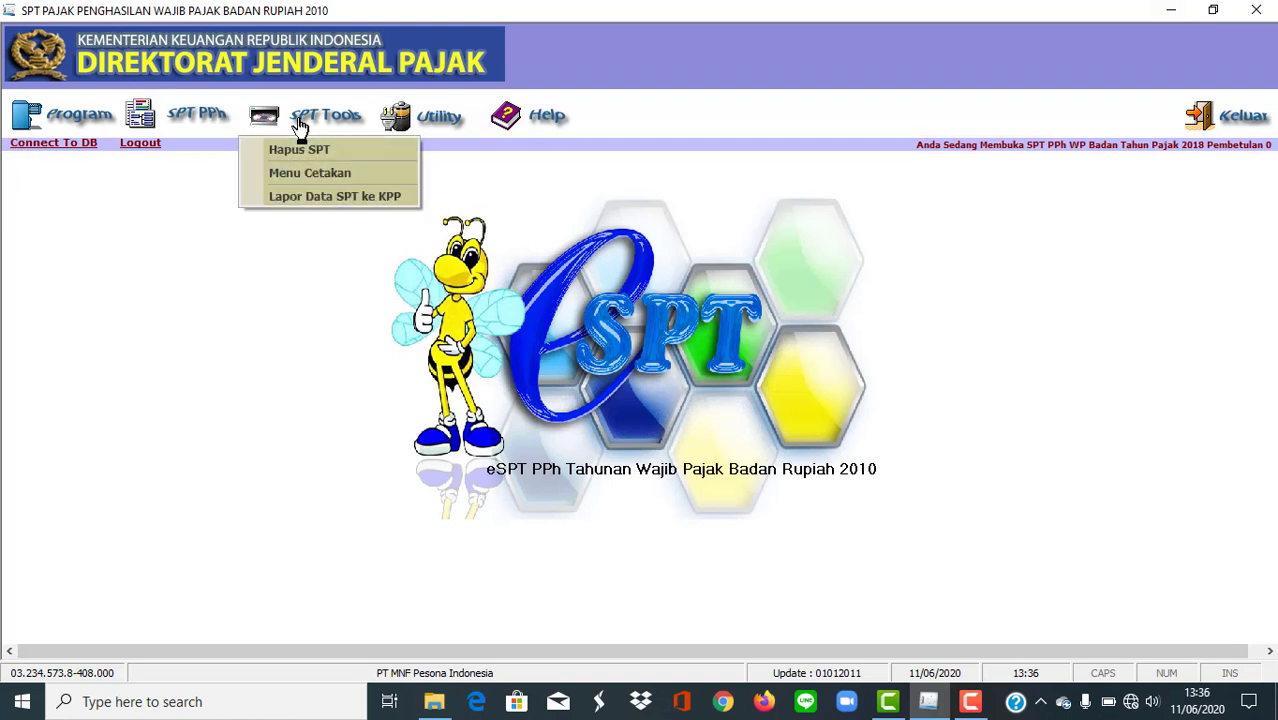
{"action": "left_click", "coordinate": [315, 173]}
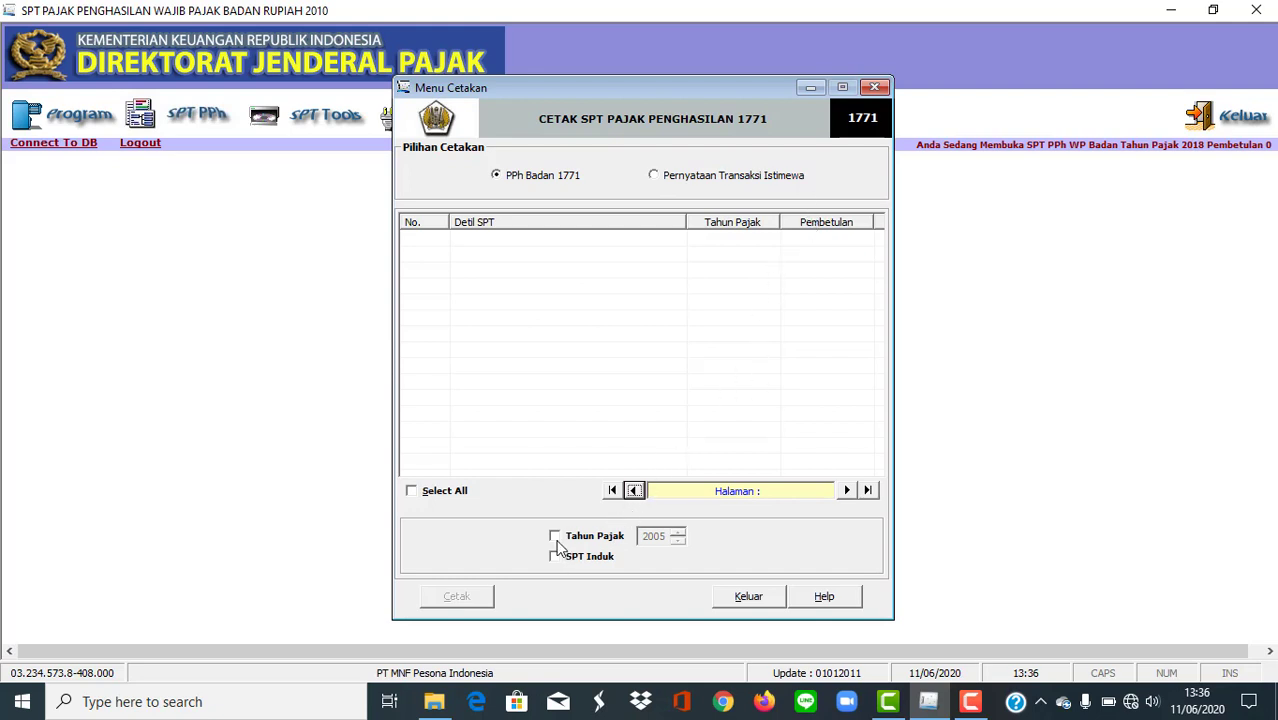
{"action": "left_click", "coordinate": [597, 541]}
{"action": "left_click", "coordinate": [677, 541]}
{"action": "left_click", "coordinate": [677, 541]}
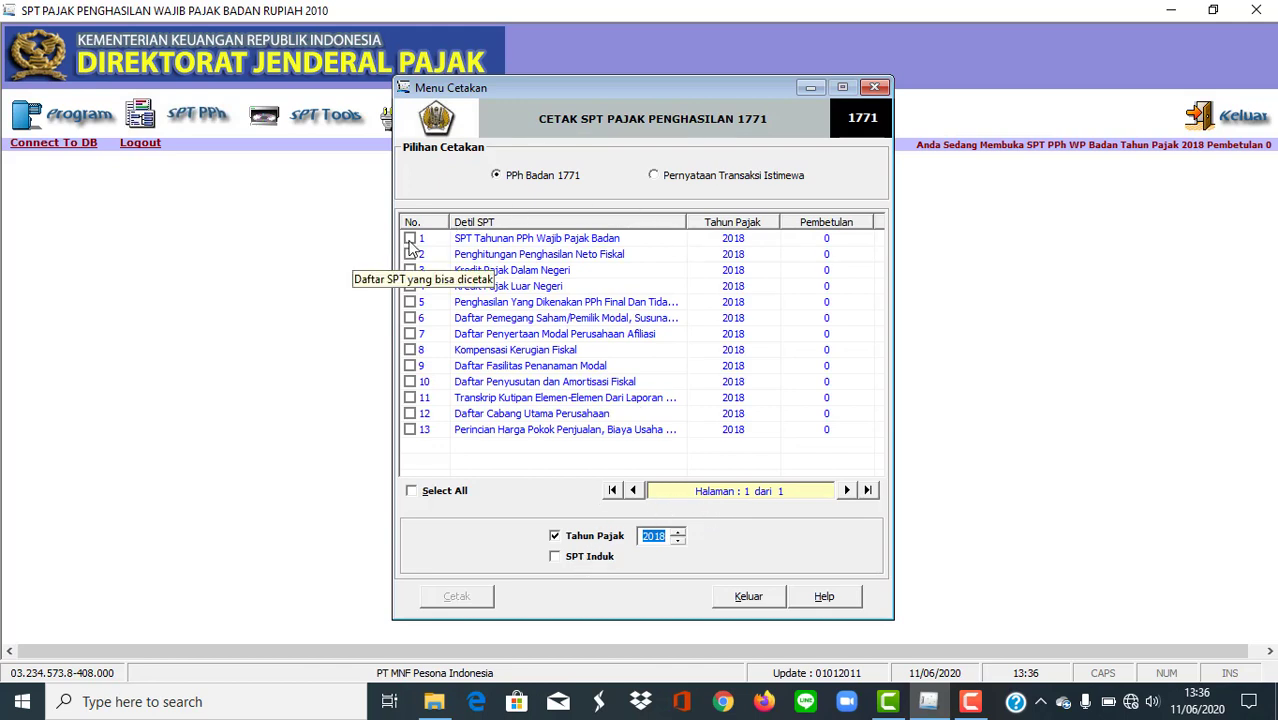
{"action": "left_click", "coordinate": [420, 494]}
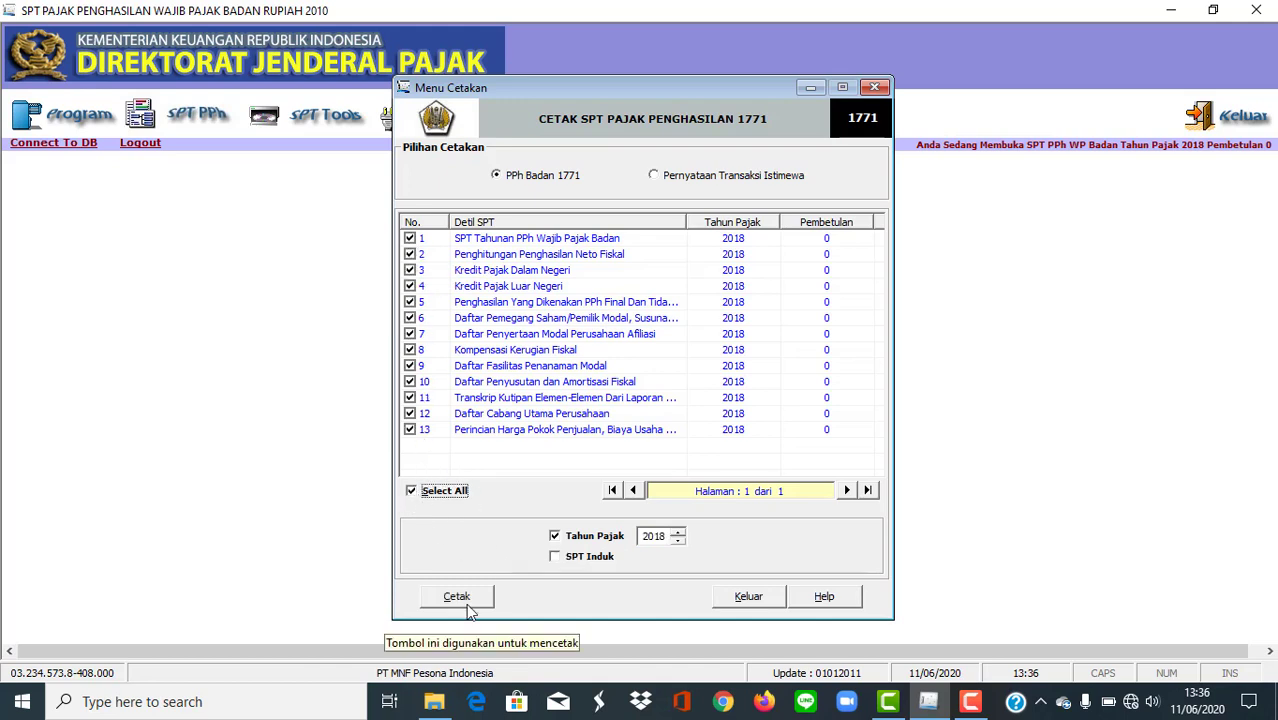
{"action": "left_click", "coordinate": [468, 606]}
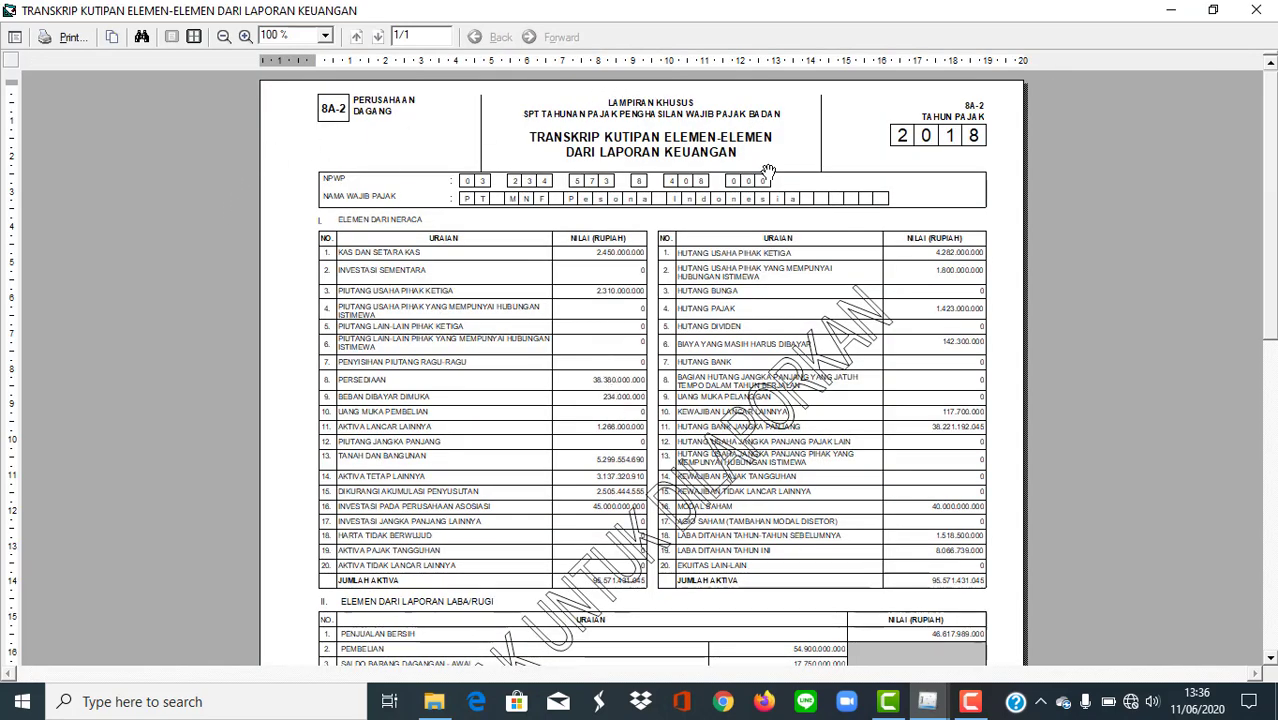
Review the financial statement transcript and send it to Microsoft Print to PDF with Print to file enabled.
{"action": "scroll", "coordinate": [774, 160], "scroll_direction": "down", "scroll_amount": 4}
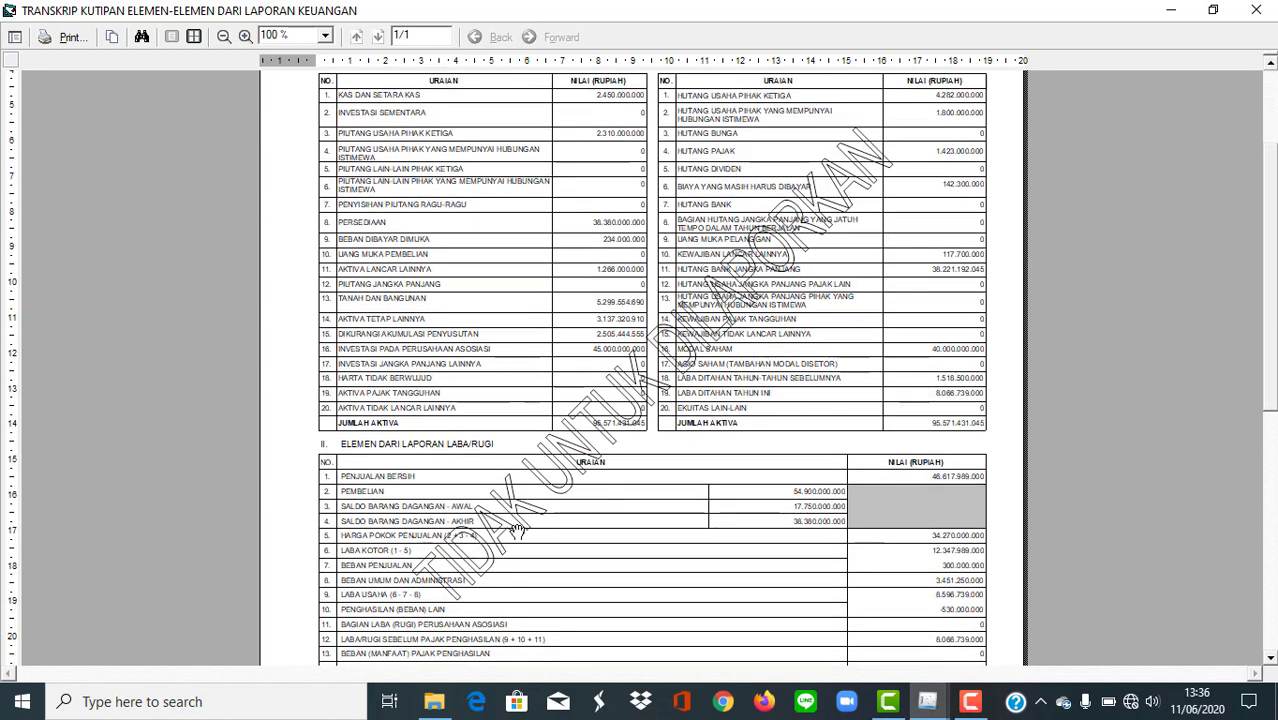
{"action": "scroll", "coordinate": [925, 195], "scroll_direction": "up", "scroll_amount": 2}
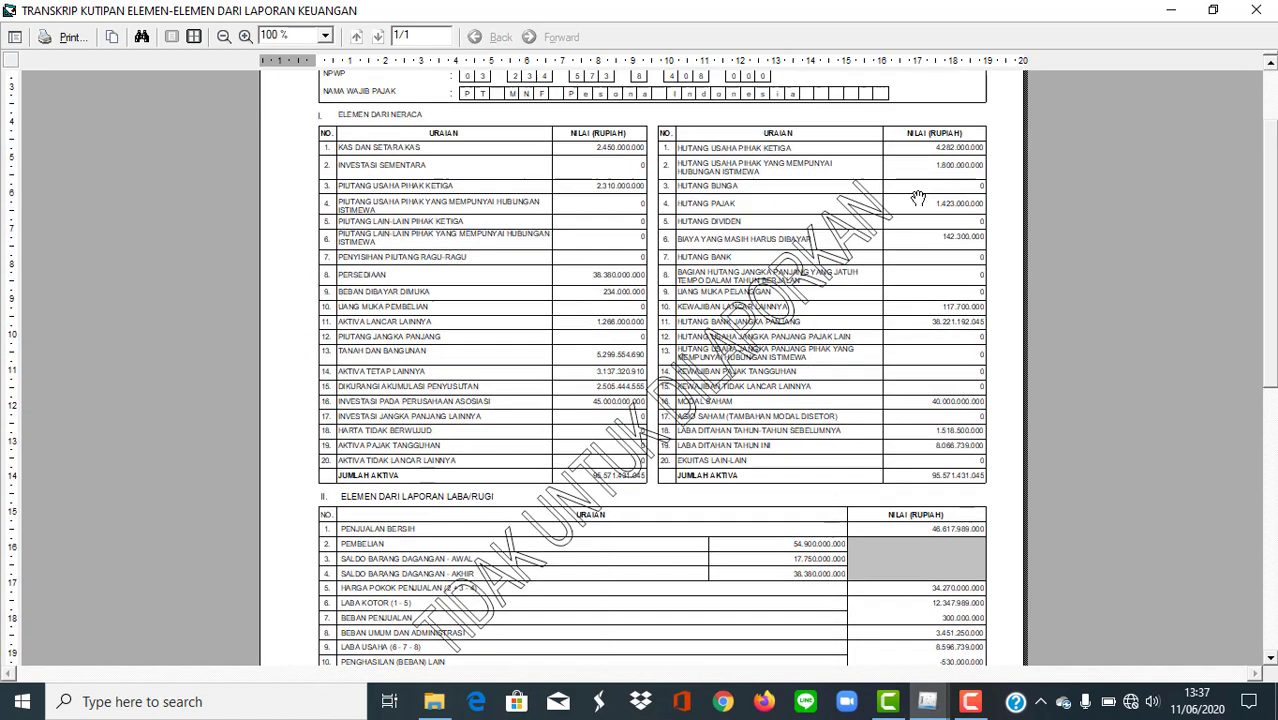
{"action": "scroll", "coordinate": [600, 173], "scroll_direction": "up", "scroll_amount": 1}
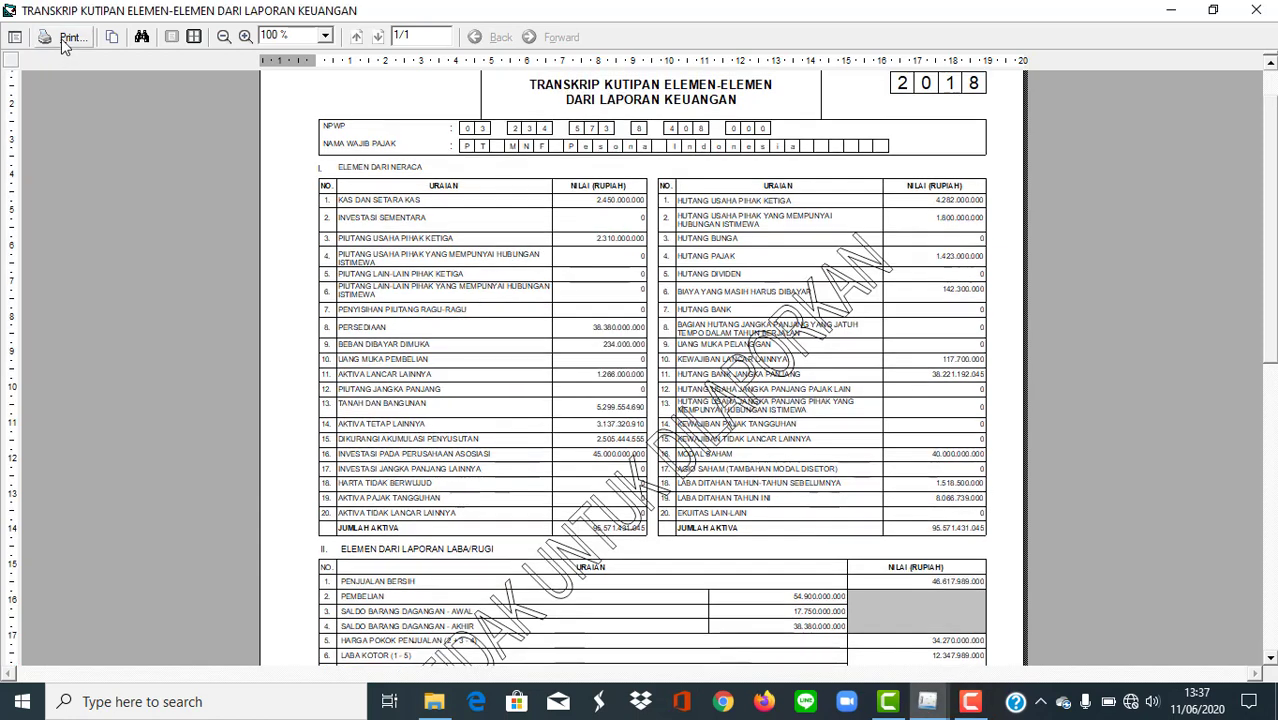
{"action": "left_click", "coordinate": [63, 40]}
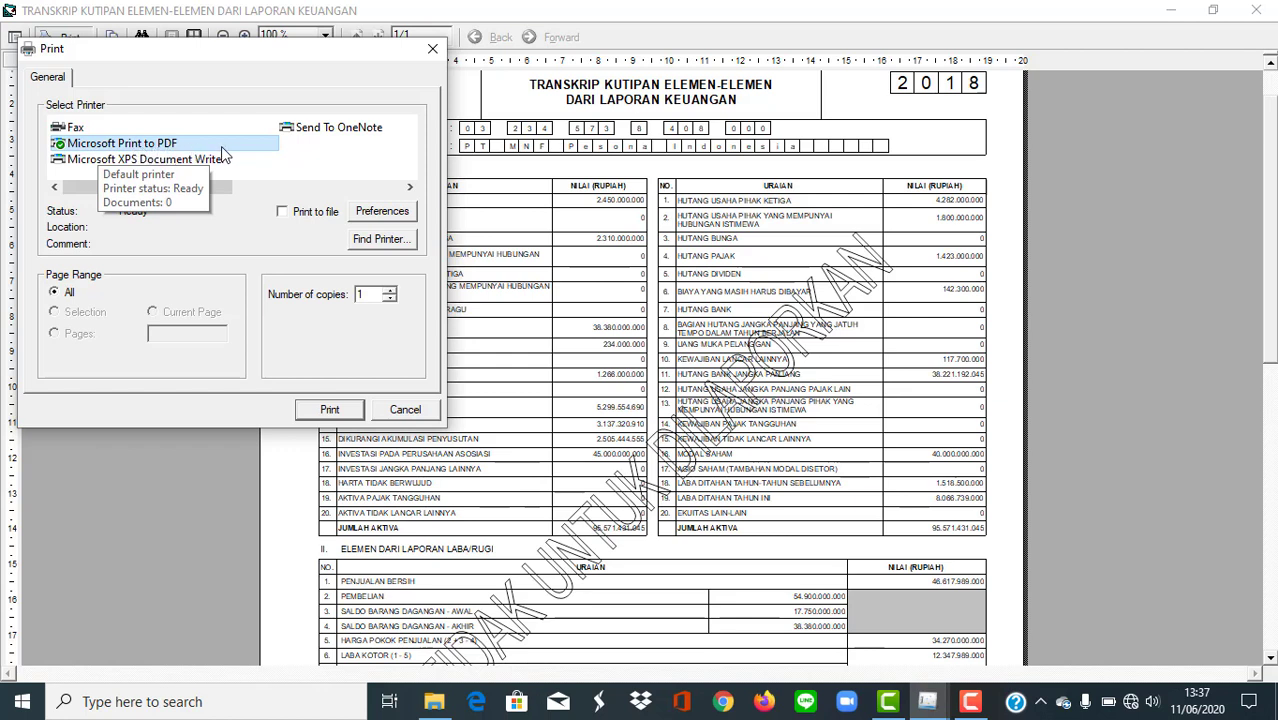
{"action": "left_click", "coordinate": [287, 211]}
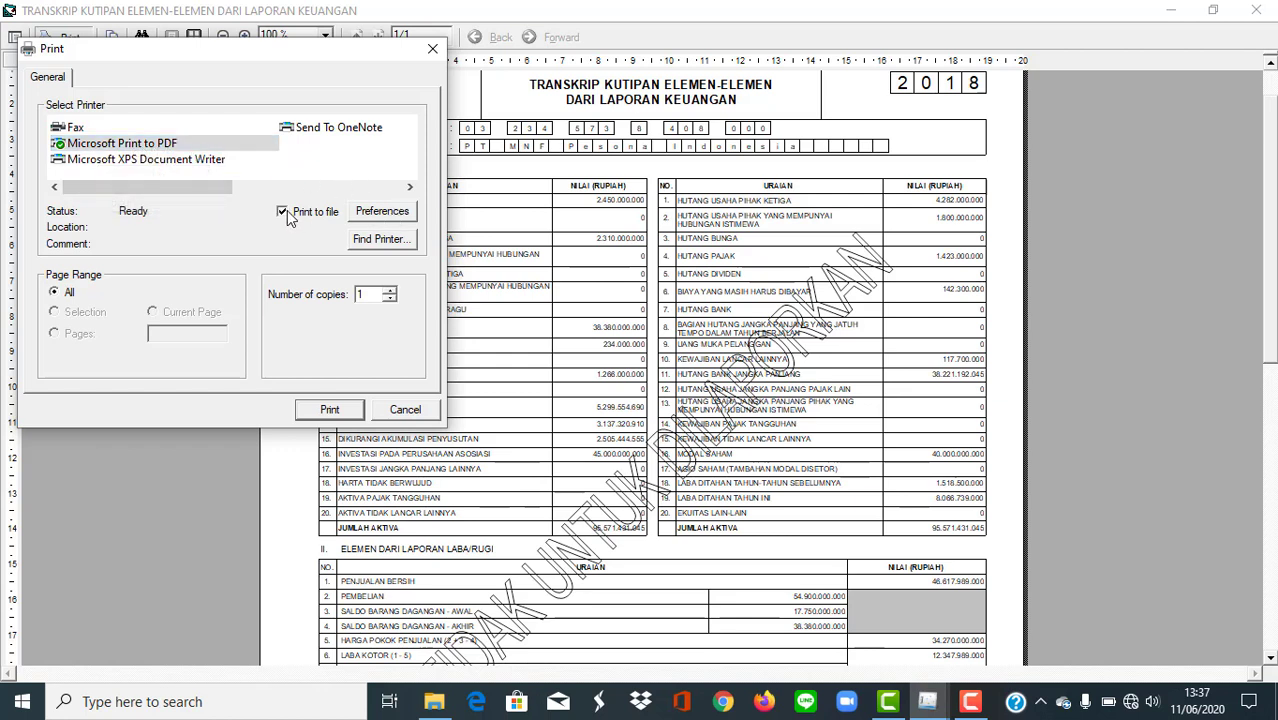
{"action": "left_click", "coordinate": [321, 414]}
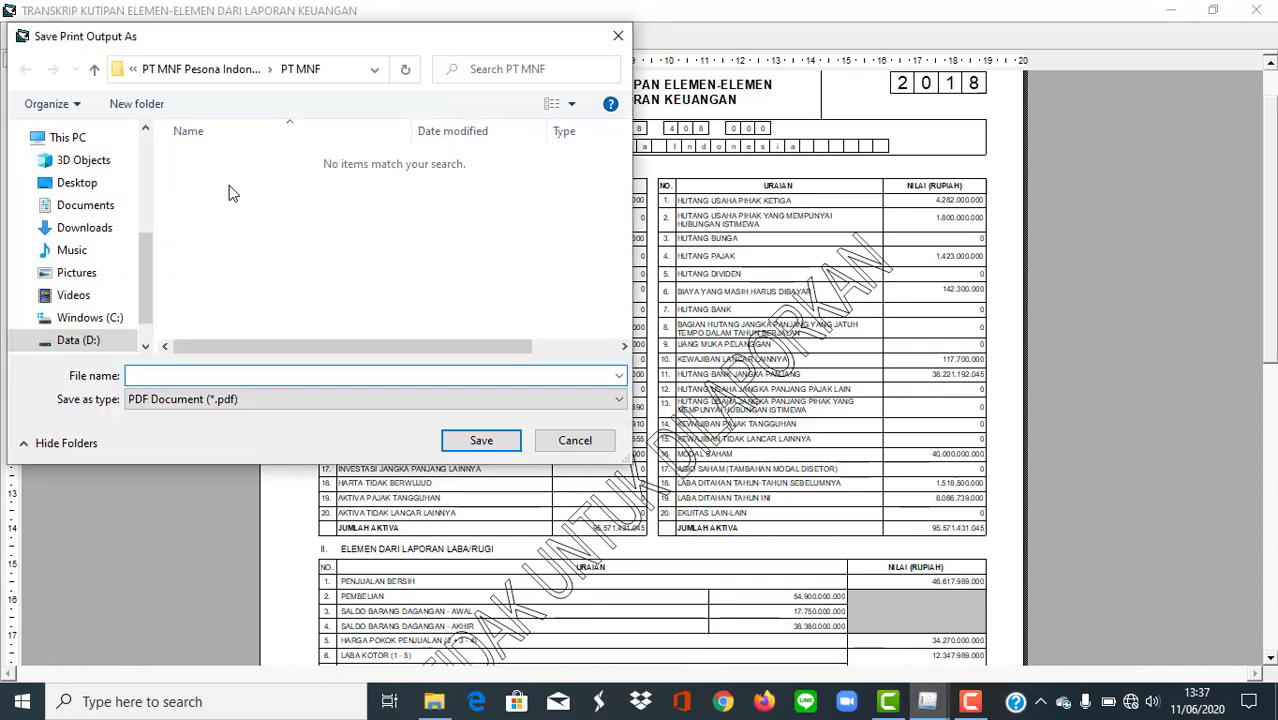
Save the PDF in PT MNF Pesona Indonesia as "transkrip kutipan elemen-elemen dari laporan keuangan" and close the transcript preview.
{"action": "left_click", "coordinate": [246, 72]}
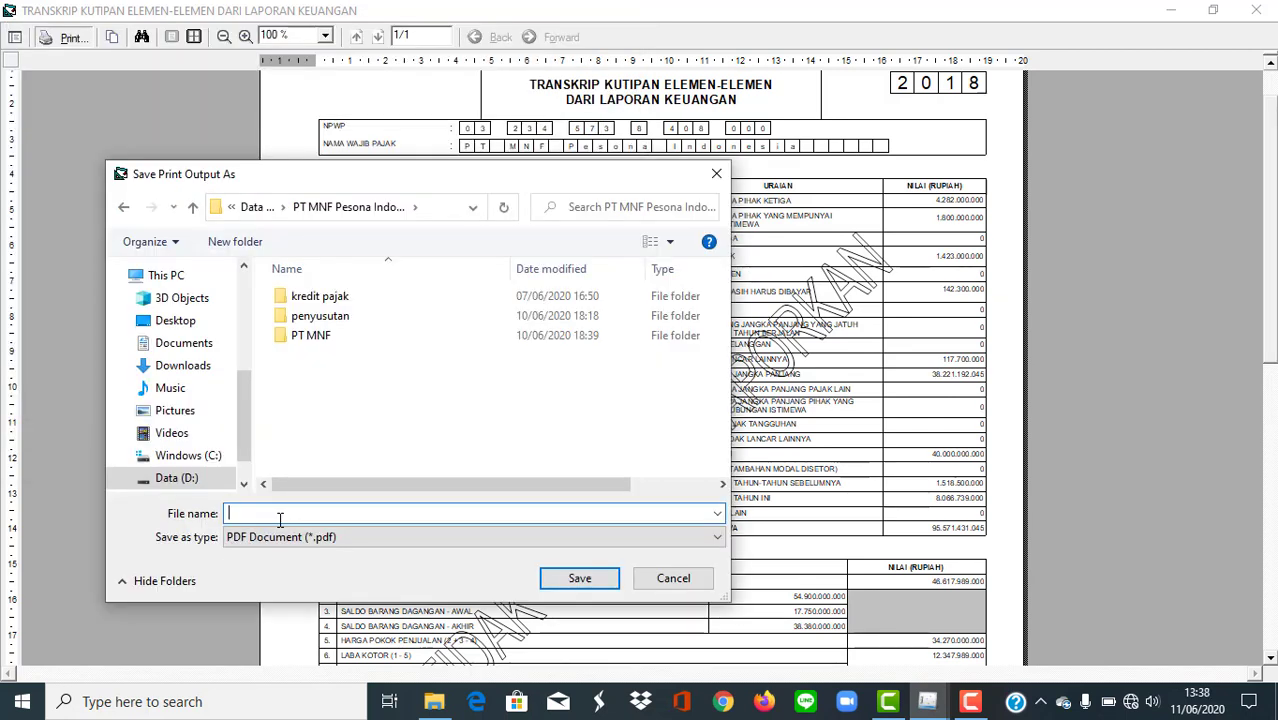
{"action": "type", "text": "transkrip kutipan elemen-elemen dari laporan keuangan"}
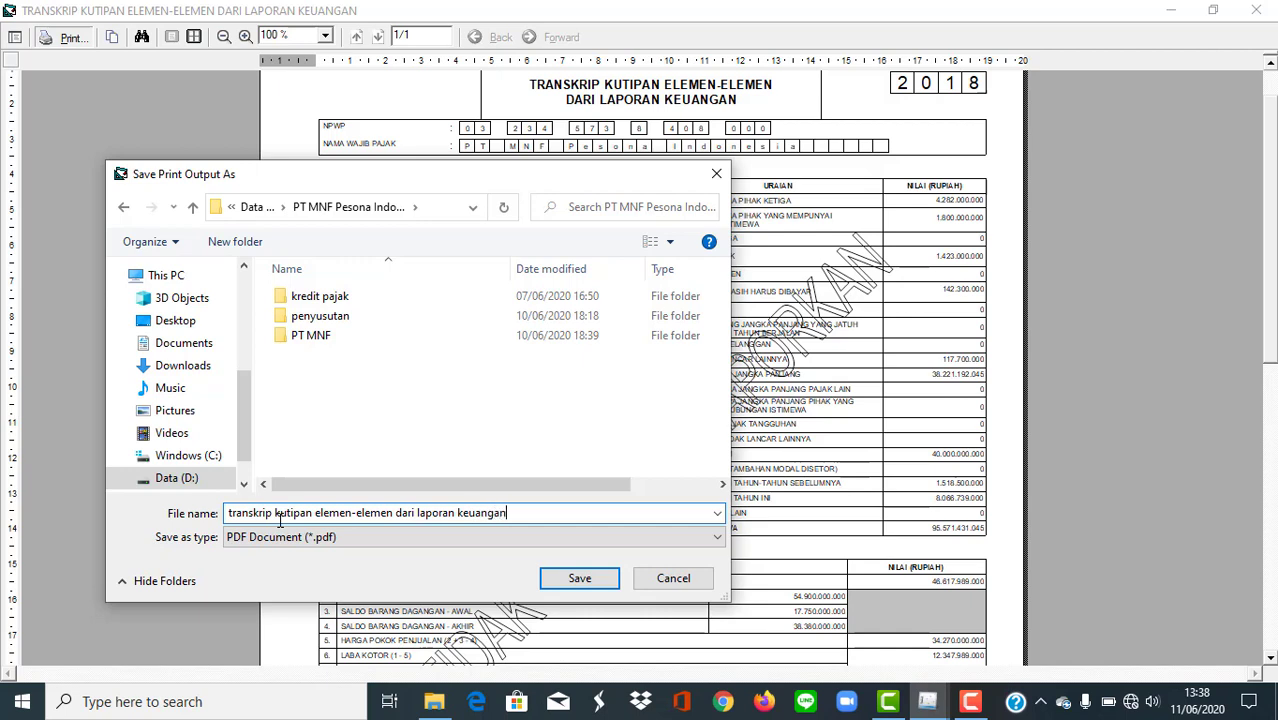
{"action": "left_click", "coordinate": [579, 578]}
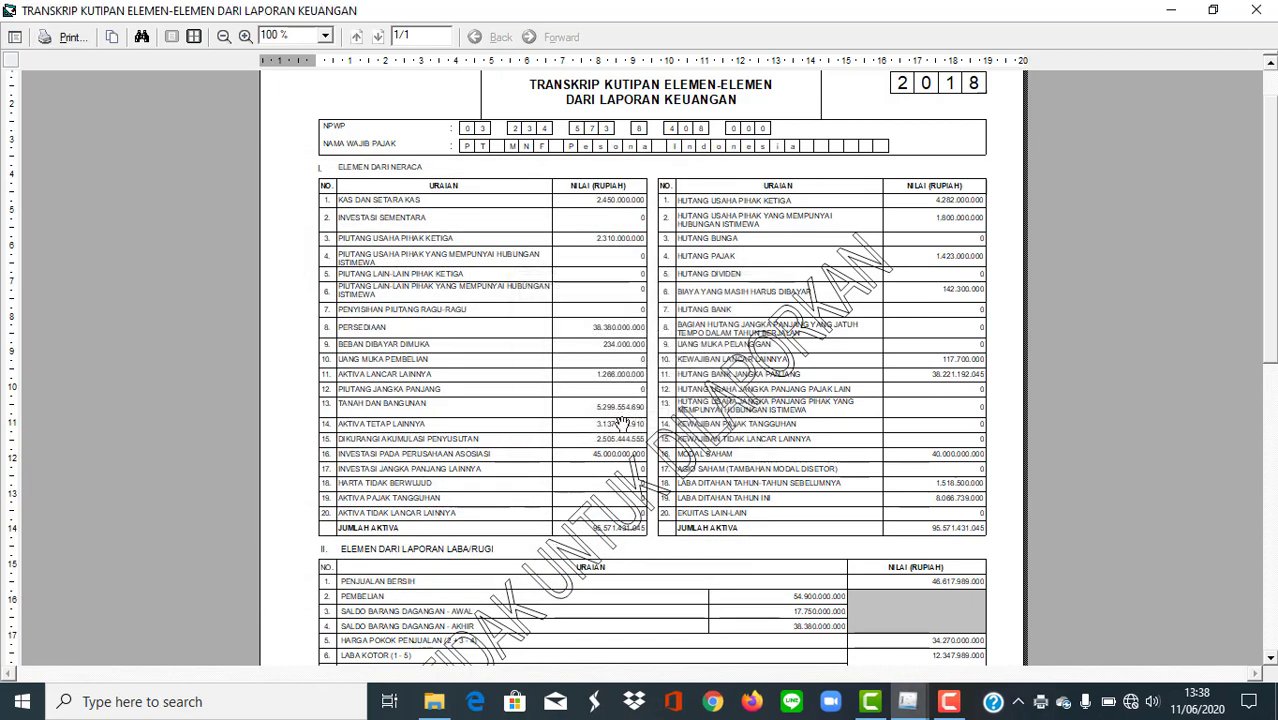
{"action": "left_click", "coordinate": [1253, 12]}
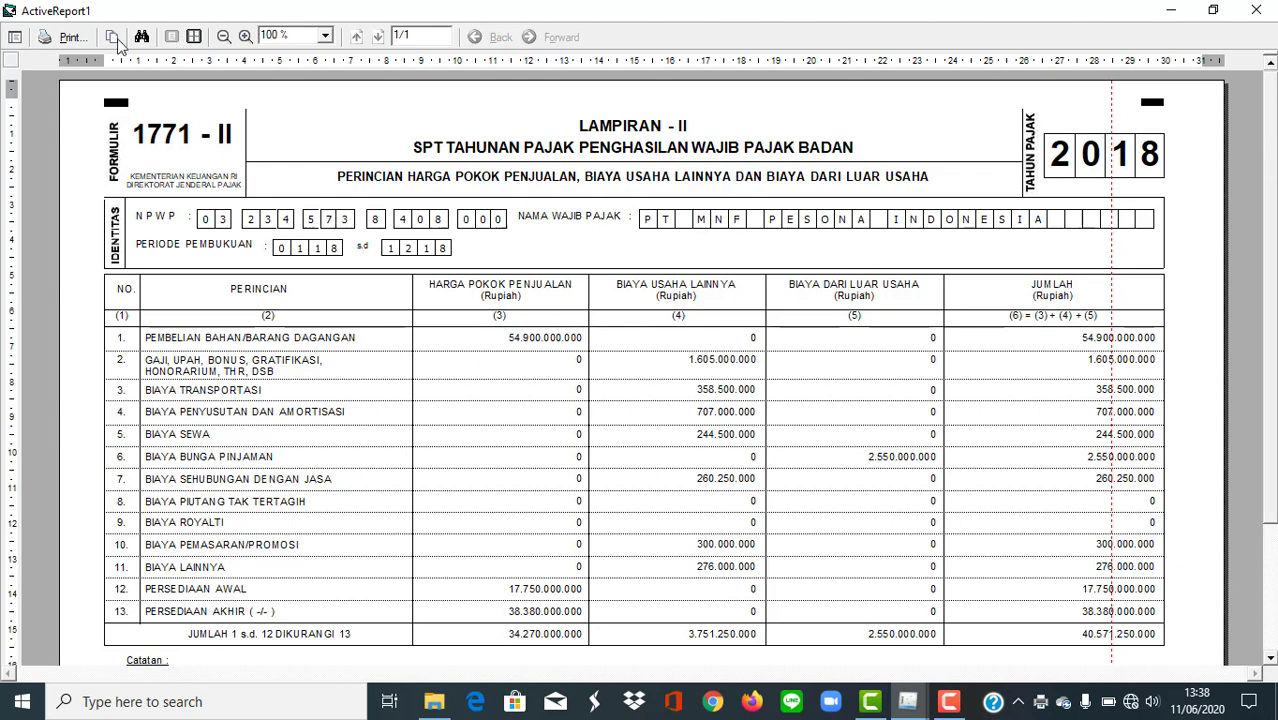
Print form 1771-II to a PDF file named "lampiran II" with Print to file enabled, in the PT MNF Pesona Indonesia folder.
{"action": "left_click", "coordinate": [70, 38]}
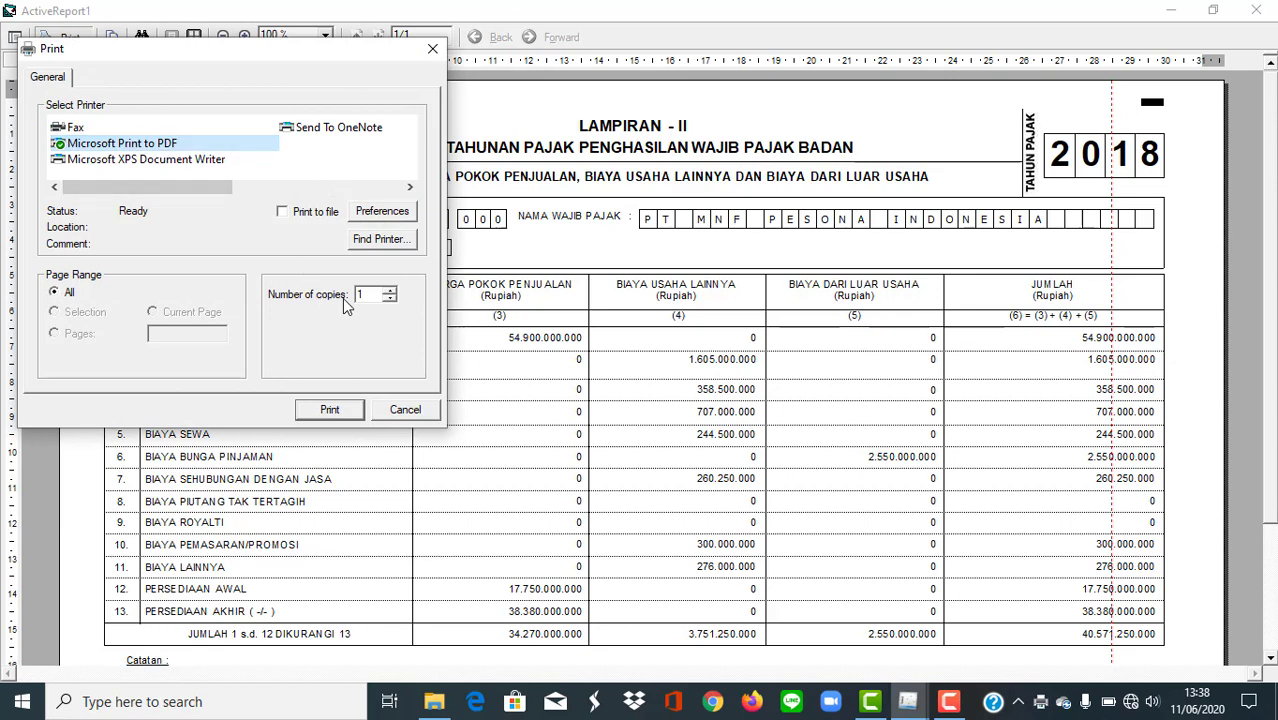
{"action": "left_click", "coordinate": [283, 213]}
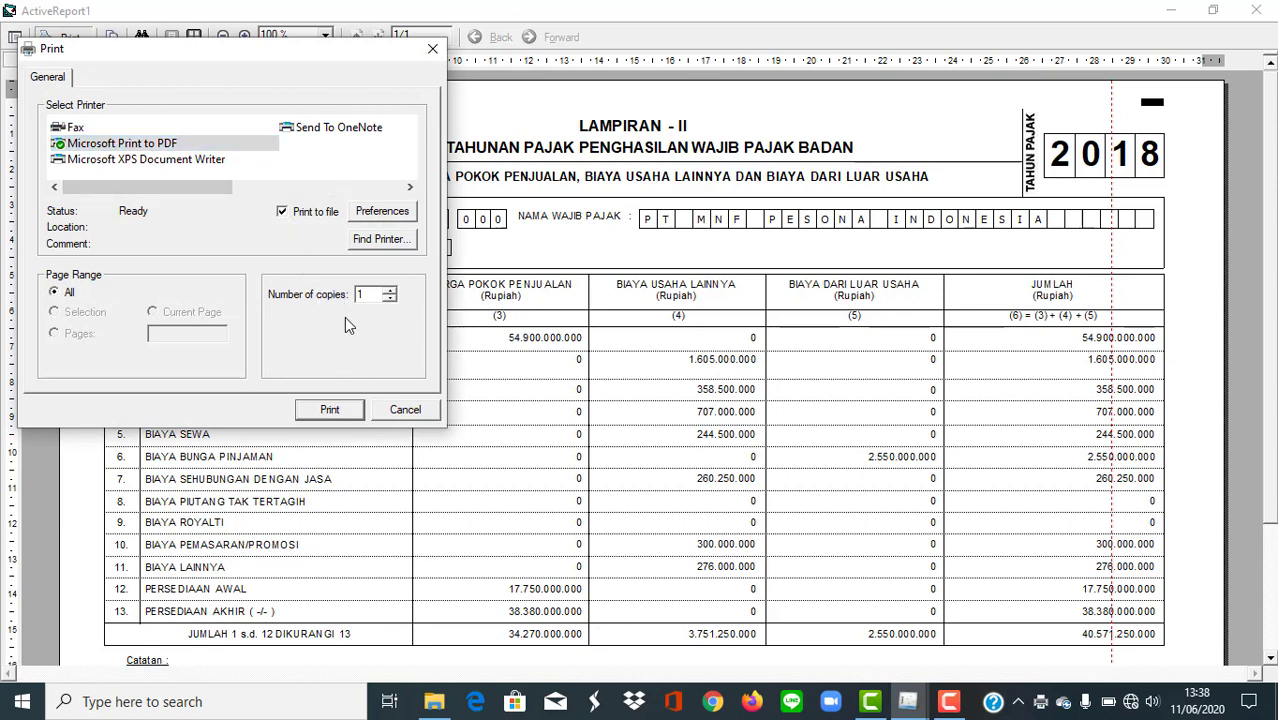
{"action": "left_click", "coordinate": [329, 410]}
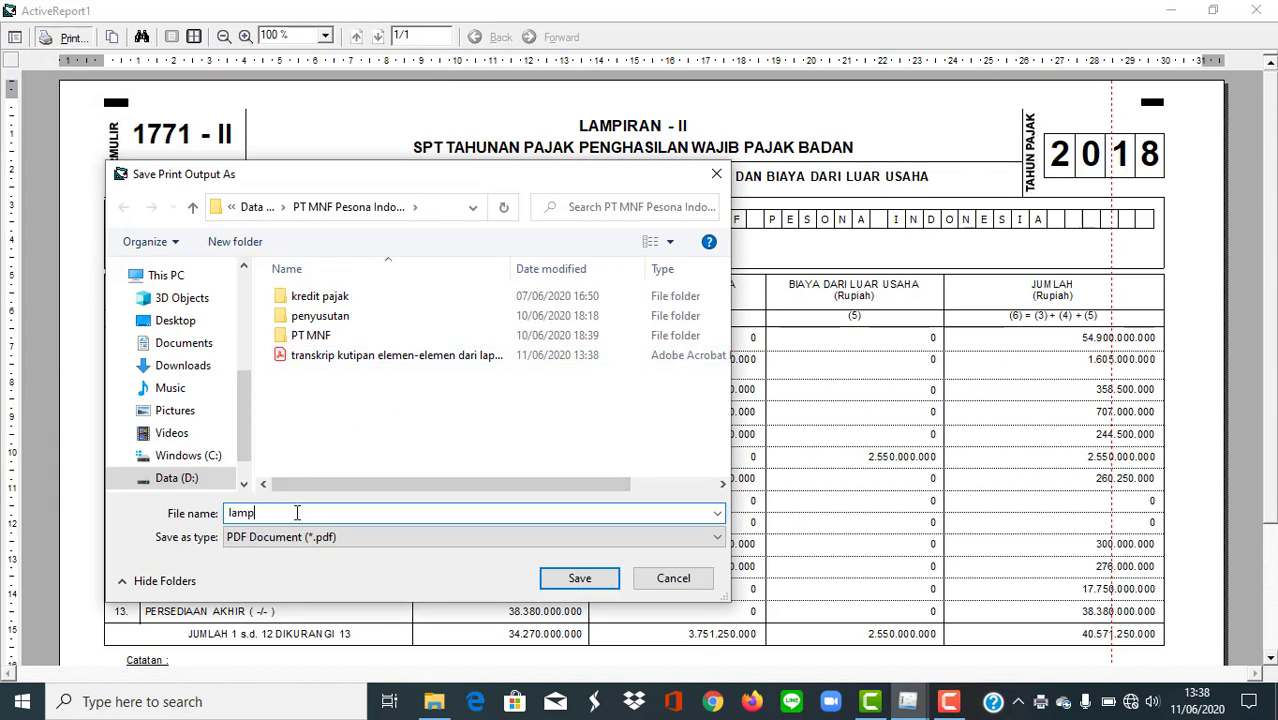
{"action": "type", "text": "lampiran II"}
{"action": "left_click", "coordinate": [578, 580]}
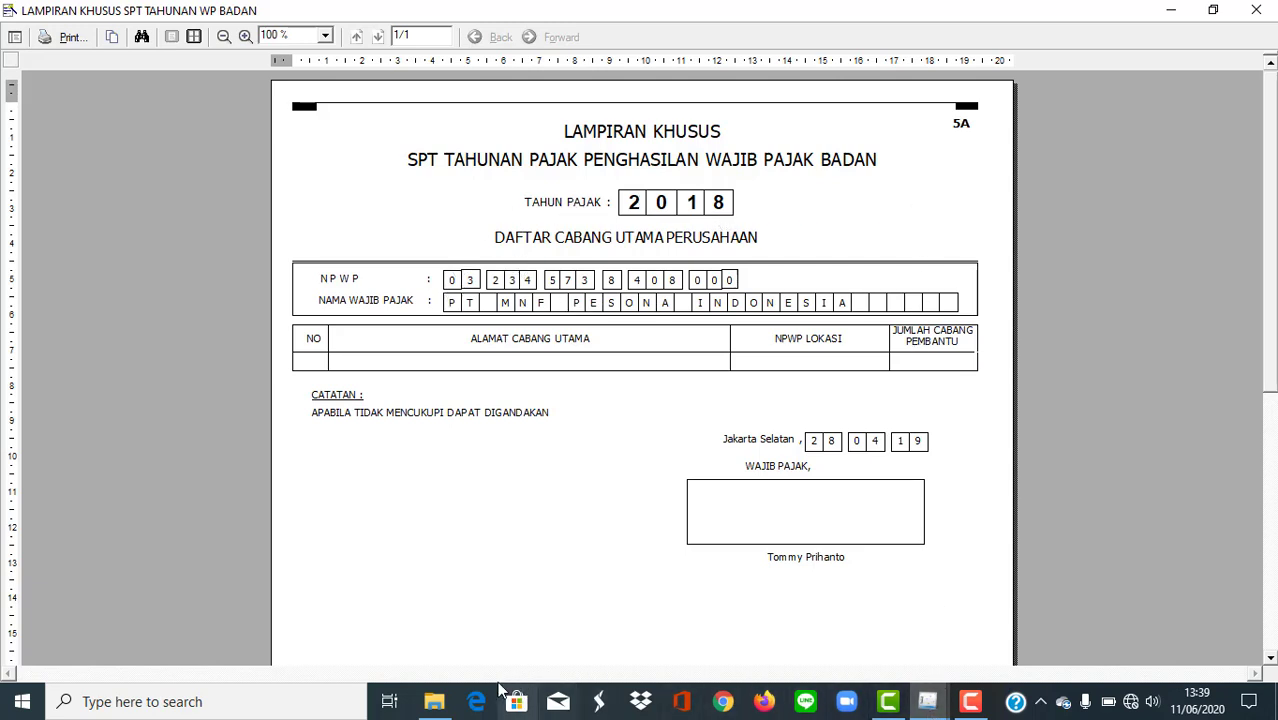
Switch to File Explorer, open the "transkrip kutipan elemen-elemen dari laporan keuangan" PDF to check its contents, and close it.
{"action": "left_click", "coordinate": [434, 701]}
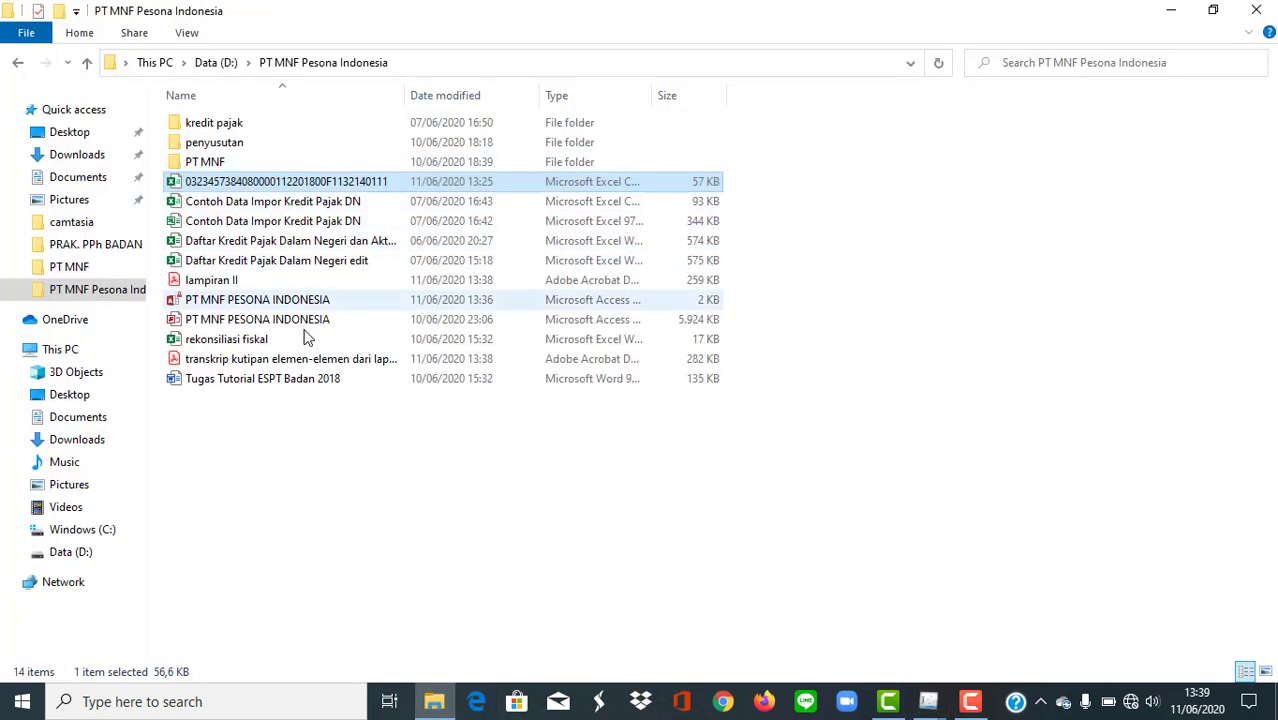
{"action": "left_click", "coordinate": [306, 362]}
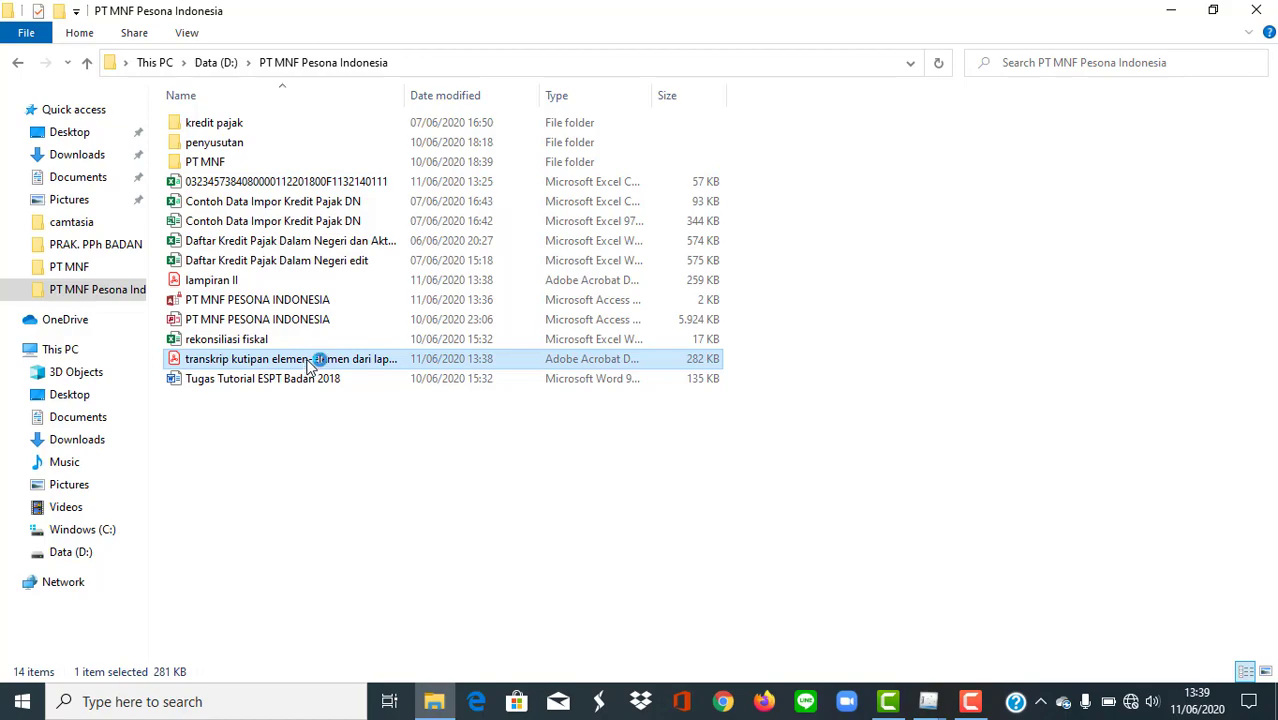
{"action": "double_click", "coordinate": [318, 365]}
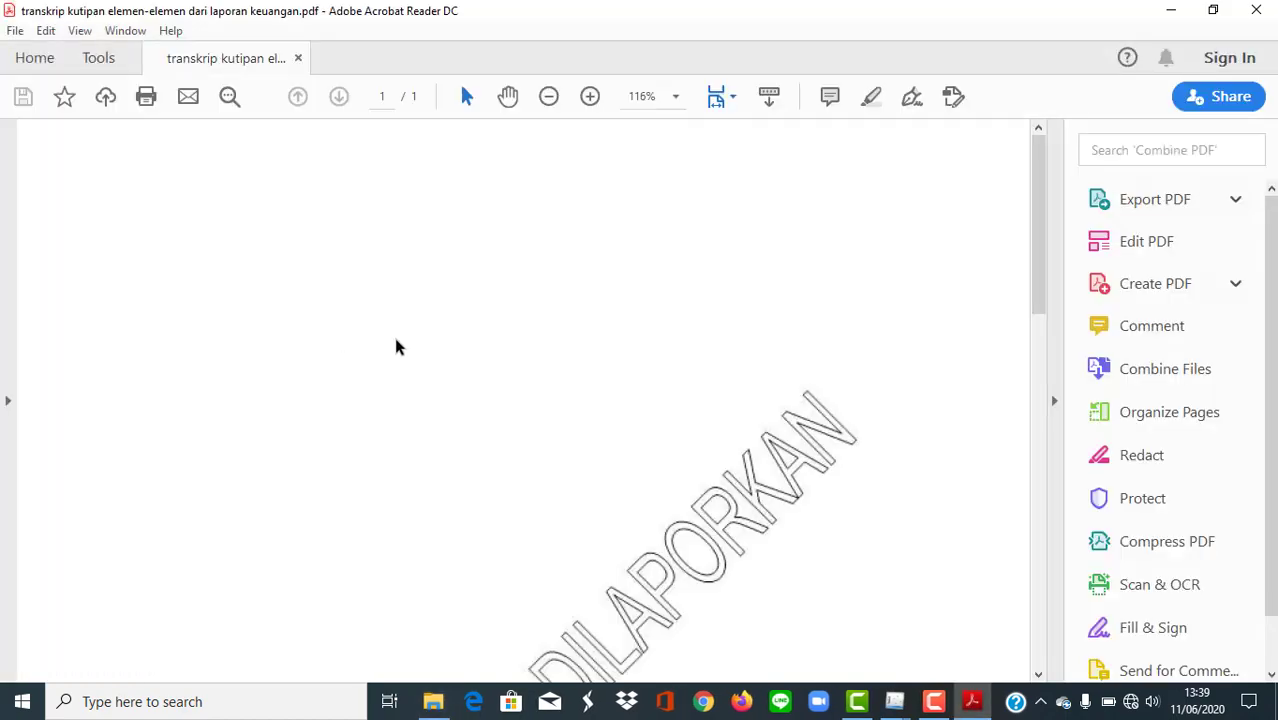
{"action": "mouse_move", "coordinate": [1043, 207]}
{"action": "left_mouse_down"}
{"action": "mouse_move", "coordinate": [1082, 523]}
{"action": "mouse_move", "coordinate": [1072, 118]}
{"action": "left_mouse_up"}
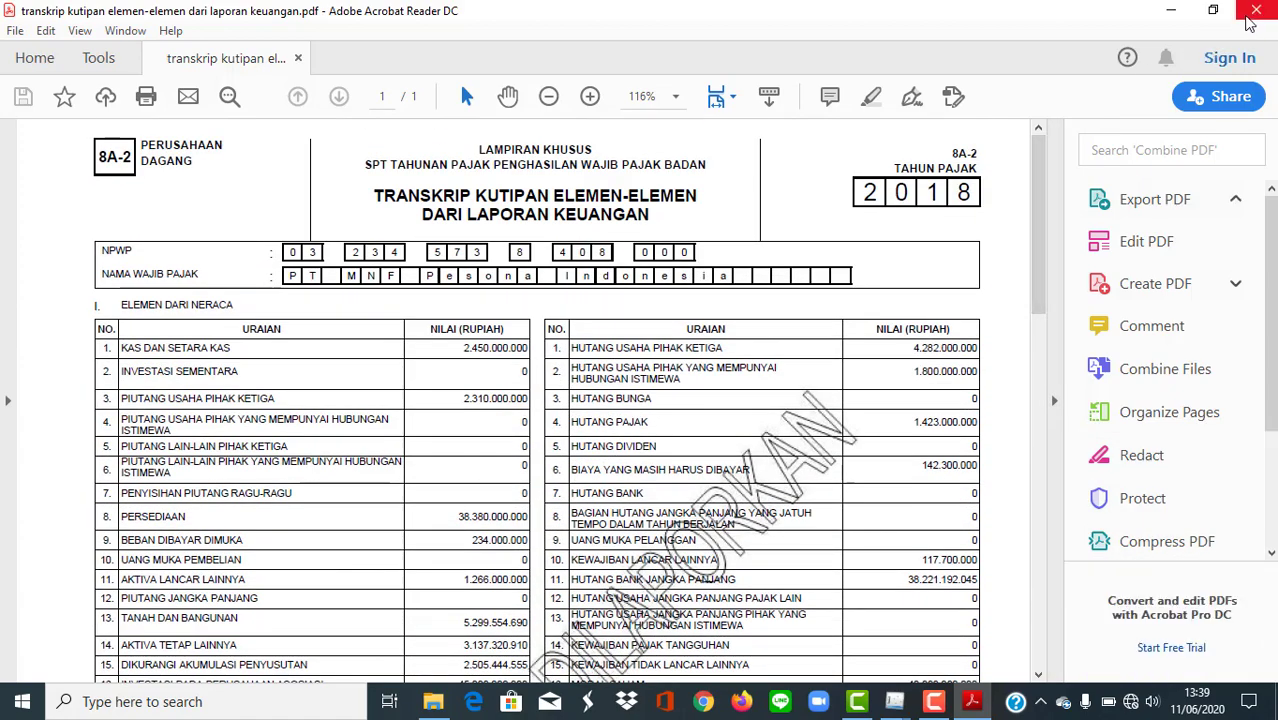
{"action": "left_click", "coordinate": [1254, 12]}
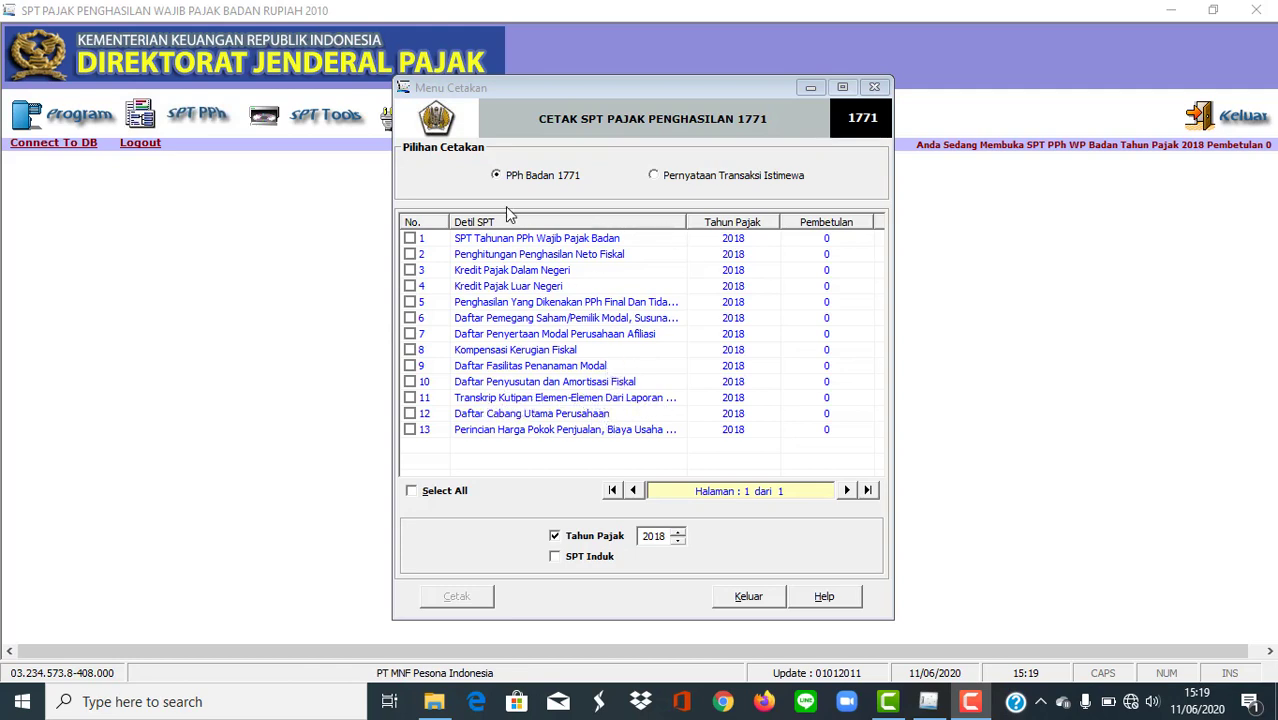
Show the Pernyataan Transaksi Istimewa print list in eSPT, tick its 2018 entry, and return to the PPh Badan 1771 option.
{"action": "left_click", "coordinate": [660, 180]}
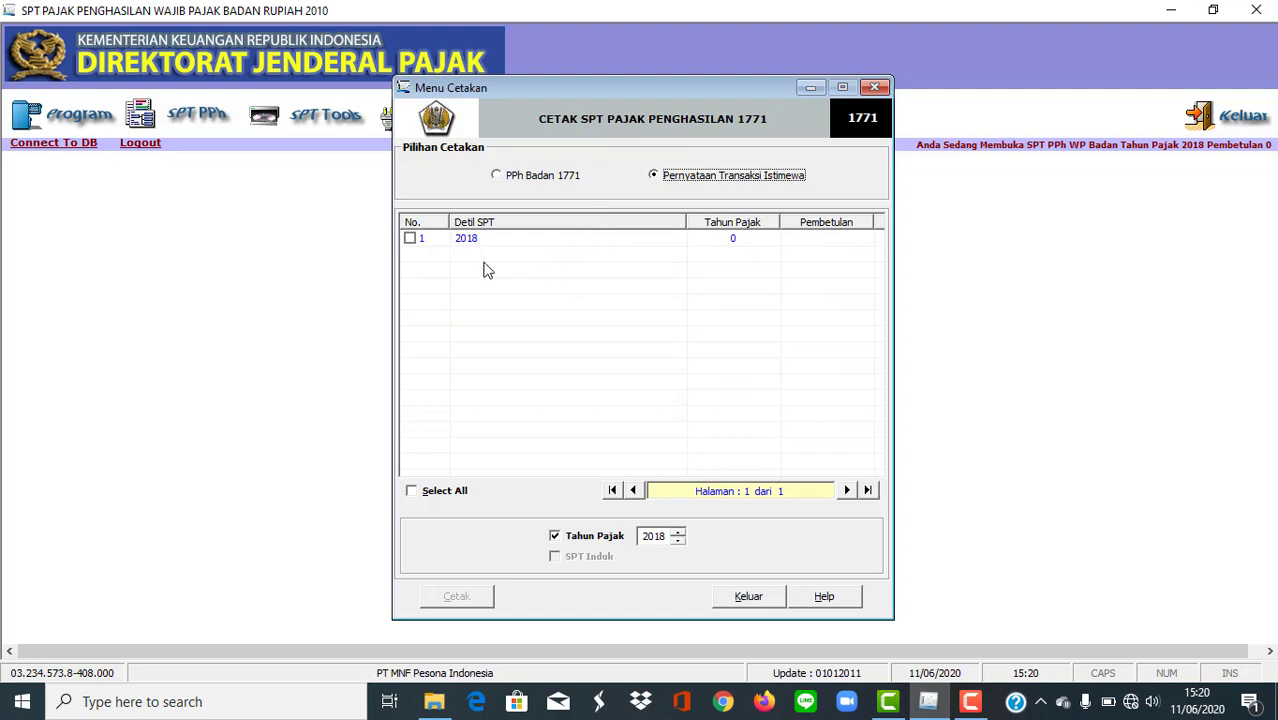
{"action": "left_click", "coordinate": [410, 239]}
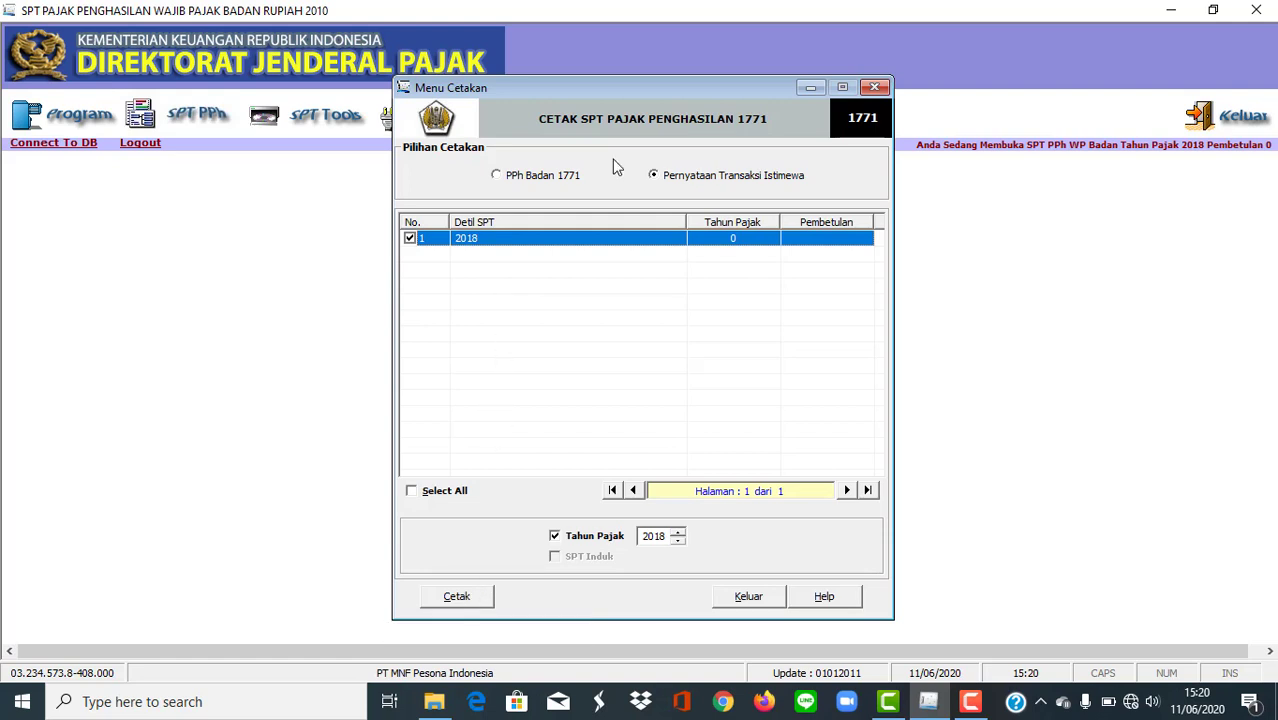
{"action": "left_click", "coordinate": [497, 177]}
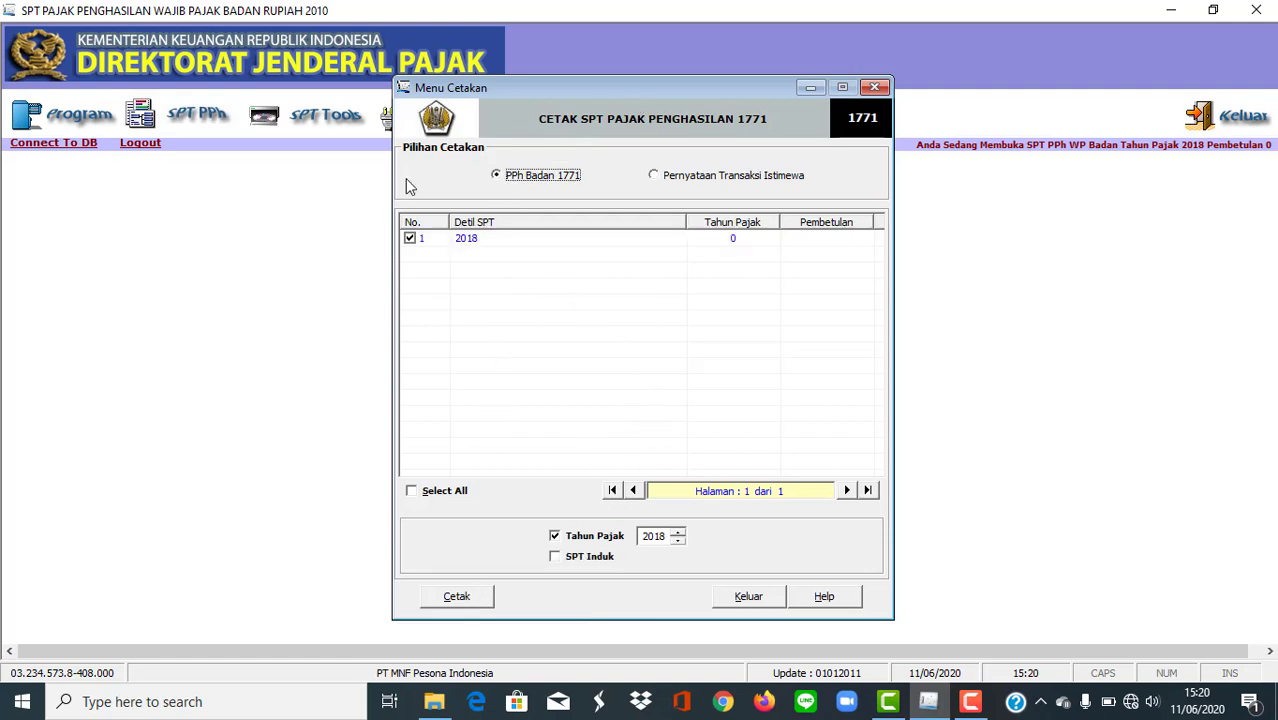
Filter the PPh Badan 1771 print list to tax year 2018 and SPT Induk, tick SPT Tahunan PPh Wajib Pajak Badan, and exit the print menu.
{"action": "left_click", "coordinate": [571, 540]}
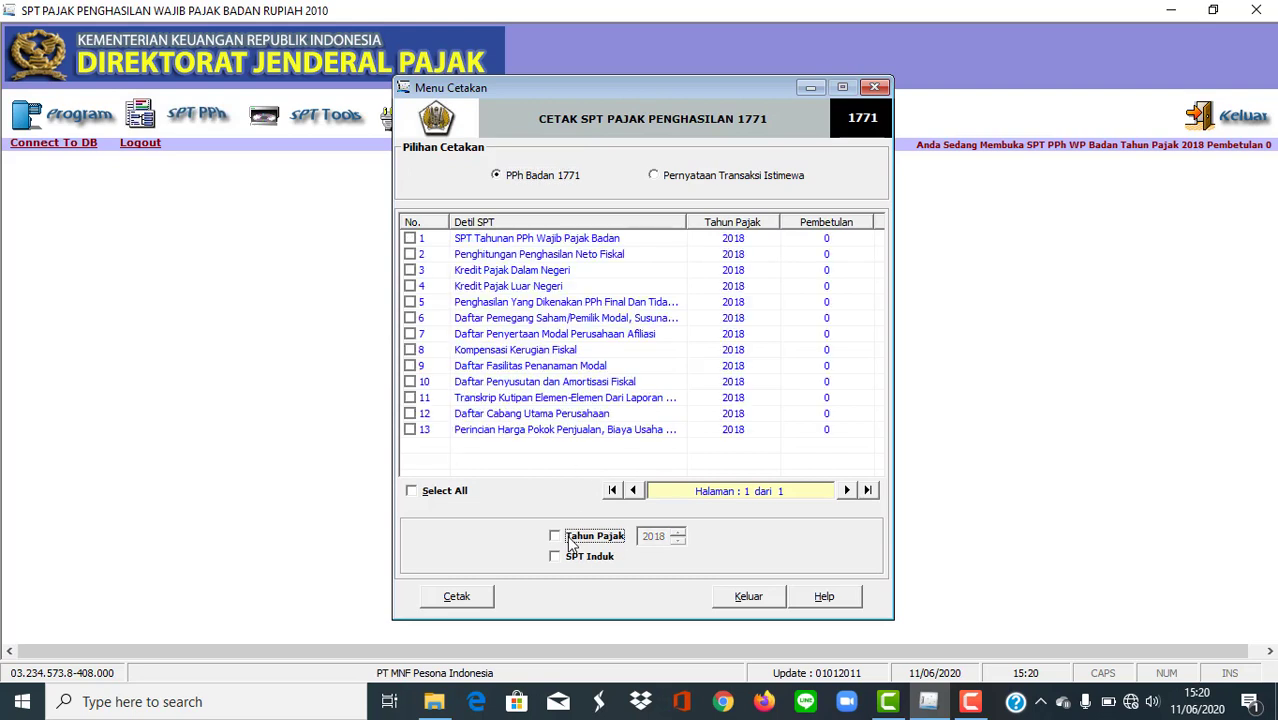
{"action": "left_click", "coordinate": [577, 544]}
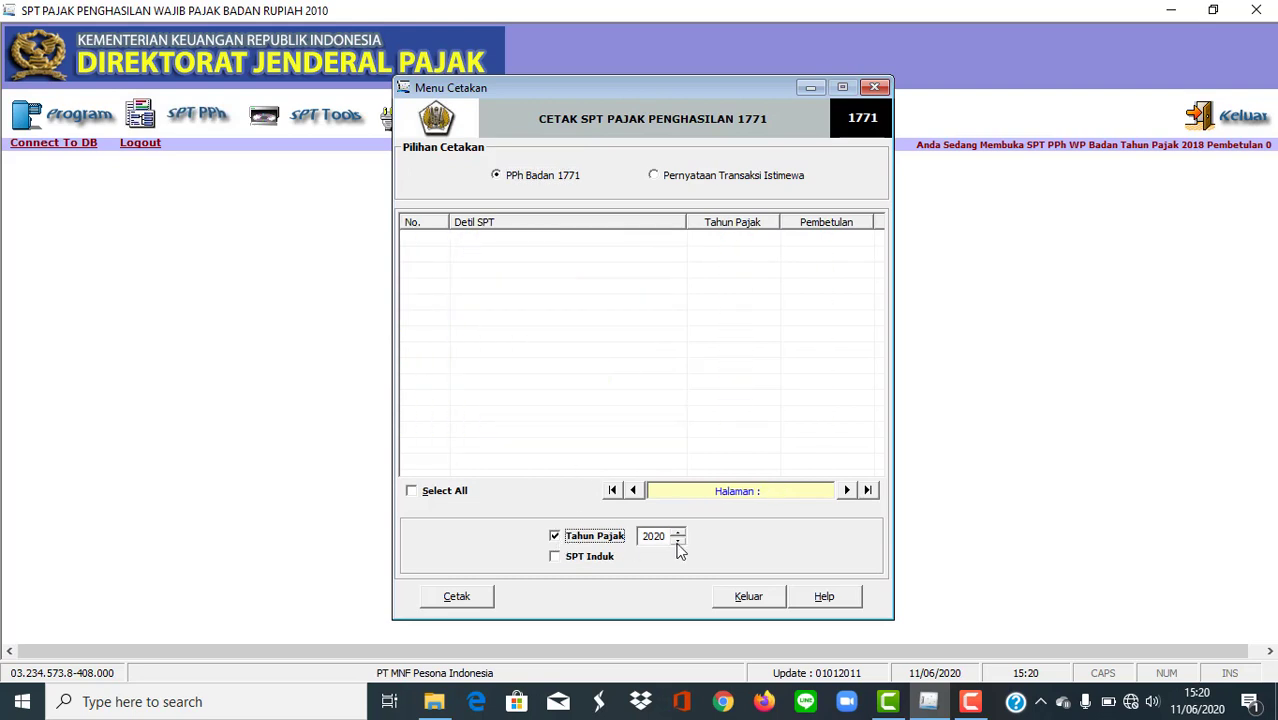
{"action": "left_click", "coordinate": [678, 541]}
{"action": "left_click", "coordinate": [678, 541]}
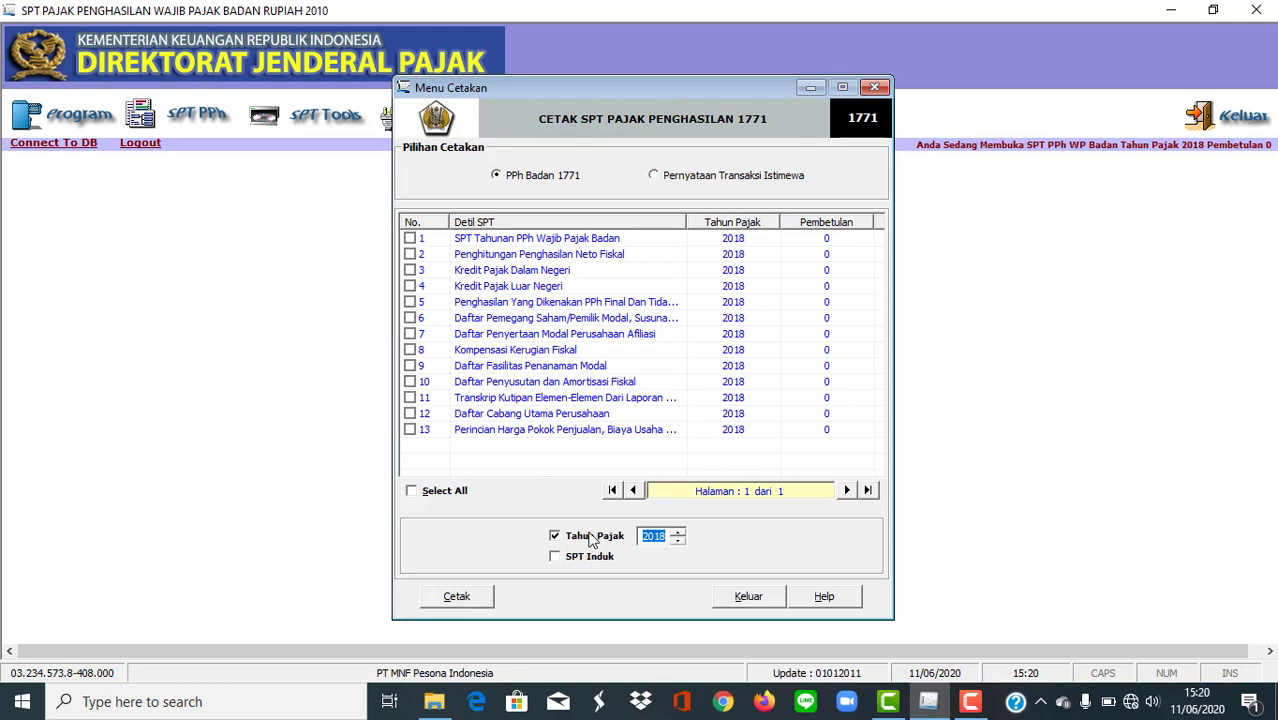
{"action": "left_click", "coordinate": [556, 558]}
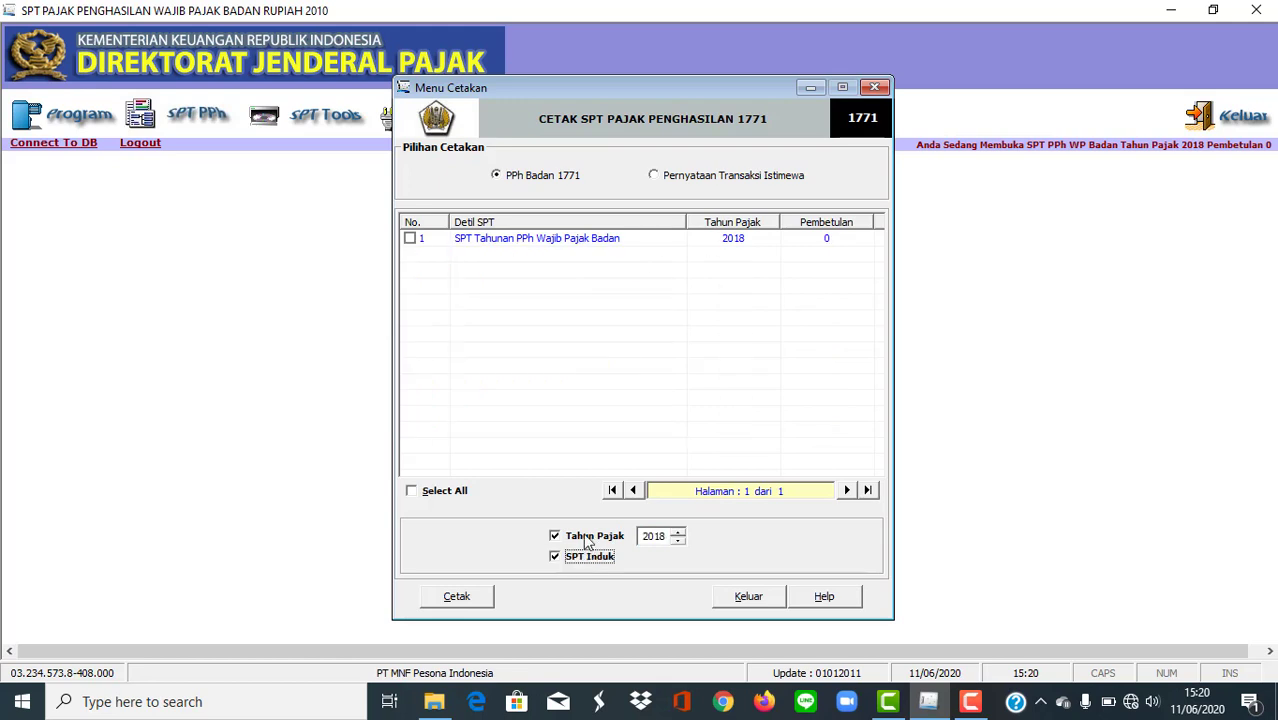
{"action": "left_click", "coordinate": [428, 242]}
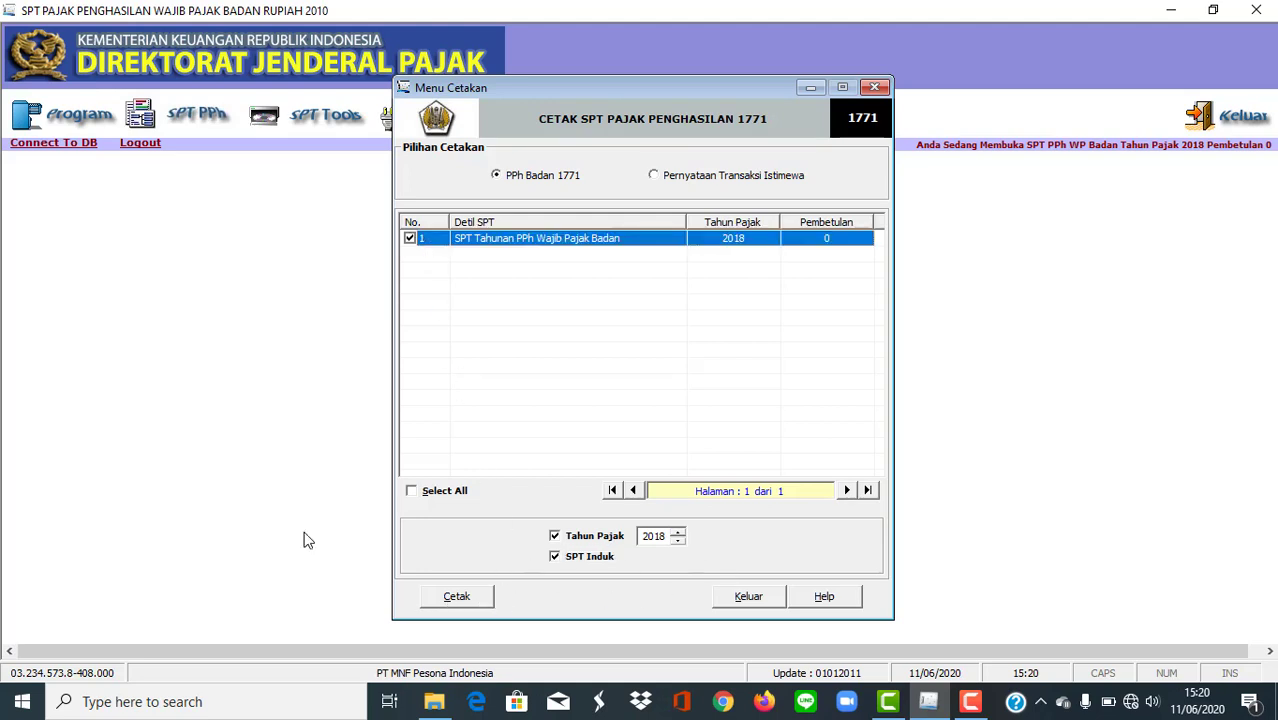
{"action": "left_click", "coordinate": [750, 600]}
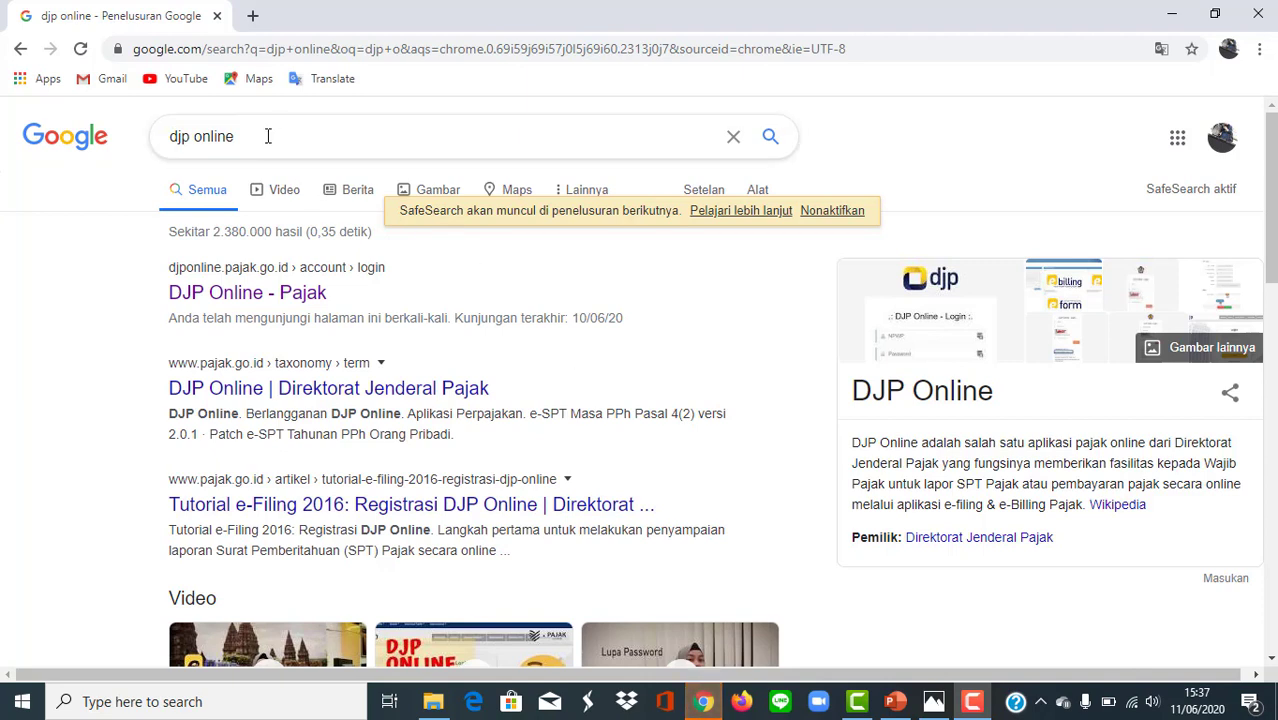
Open the DJP Online login page from the Google results in Chrome, dismiss the announcement, and go to the NPWP and password fields.
{"action": "left_click", "coordinate": [291, 270]}
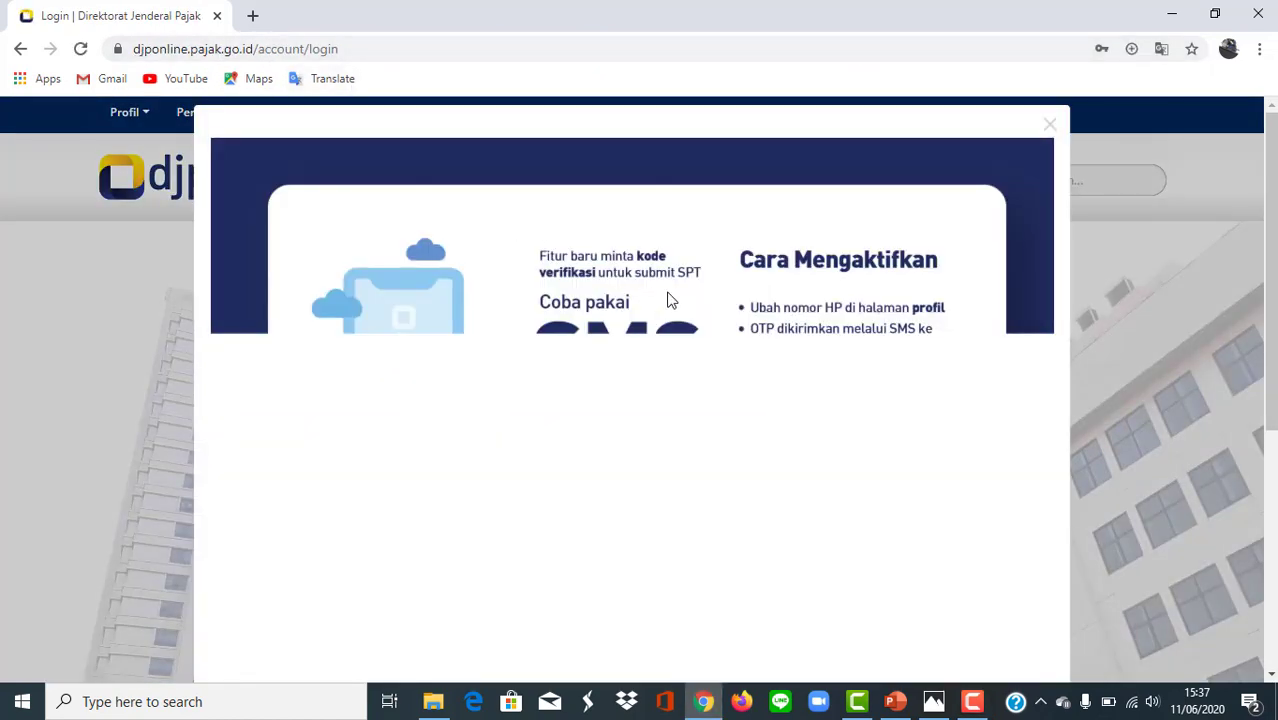
{"action": "left_click", "coordinate": [1052, 124]}
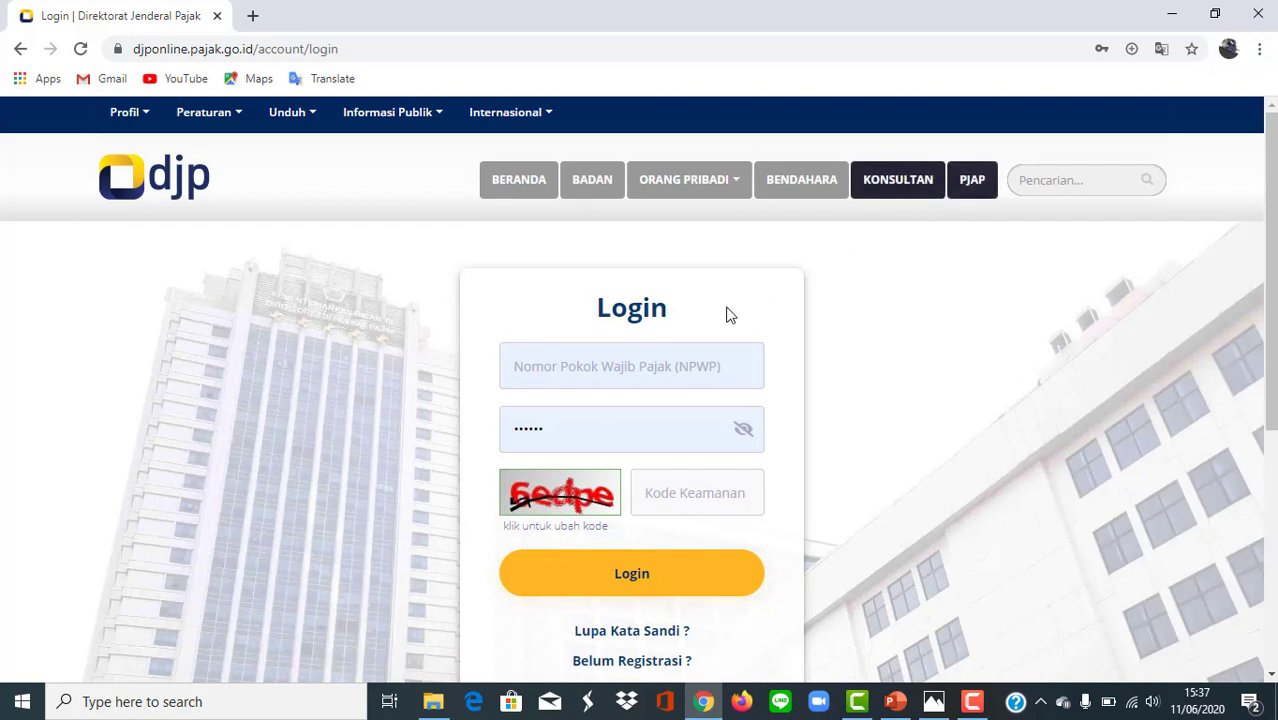
{"action": "scroll", "coordinate": [710, 308], "scroll_direction": "down", "scroll_amount": 1}
{"action": "left_click", "coordinate": [634, 277]}
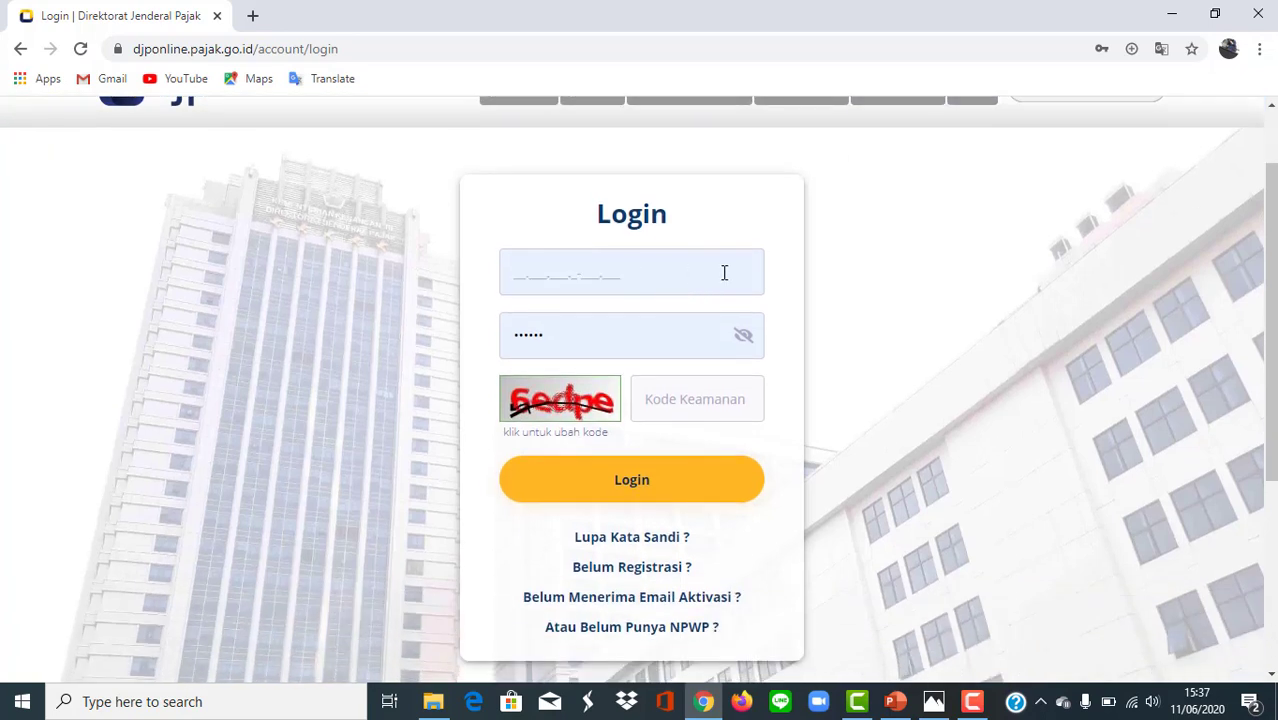
{"action": "left_click", "coordinate": [690, 337]}
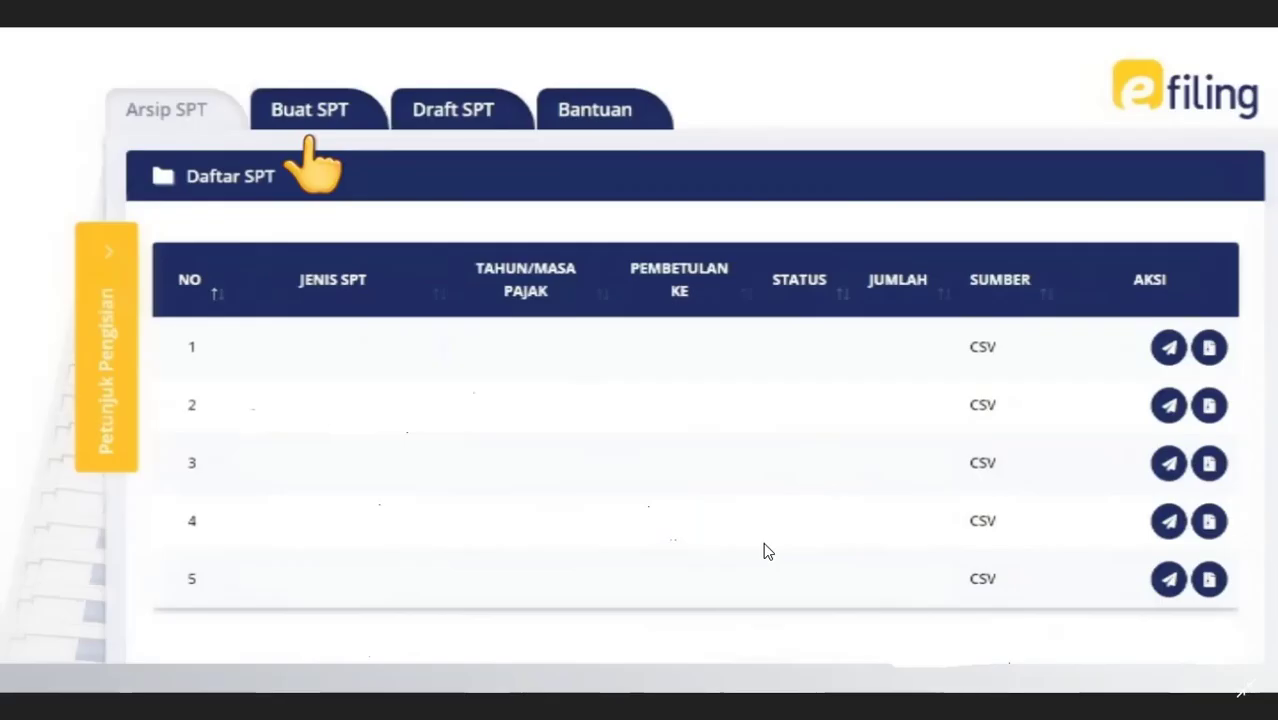
{"action": "left_click", "coordinate": [310, 133]}
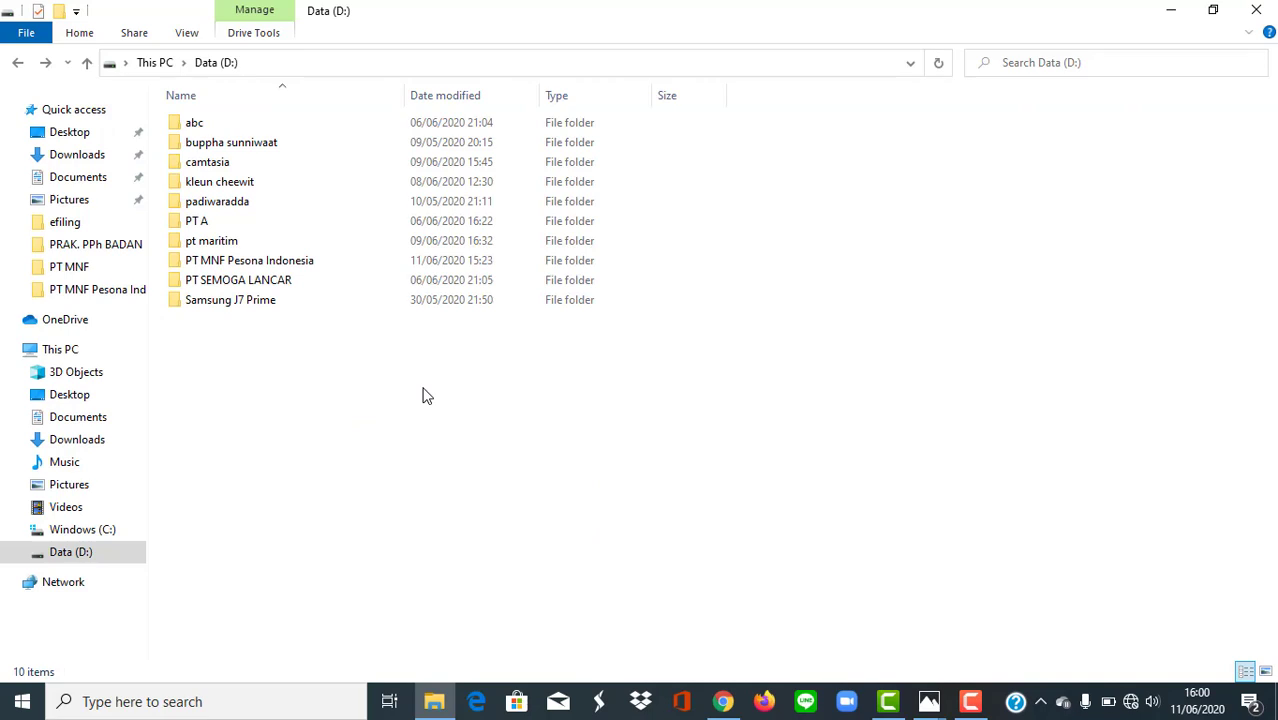
Open the PT MNF Pesona Indonesia folder on Data (D:) in File Explorer and select the CSV report file.
{"action": "double_click", "coordinate": [361, 261]}
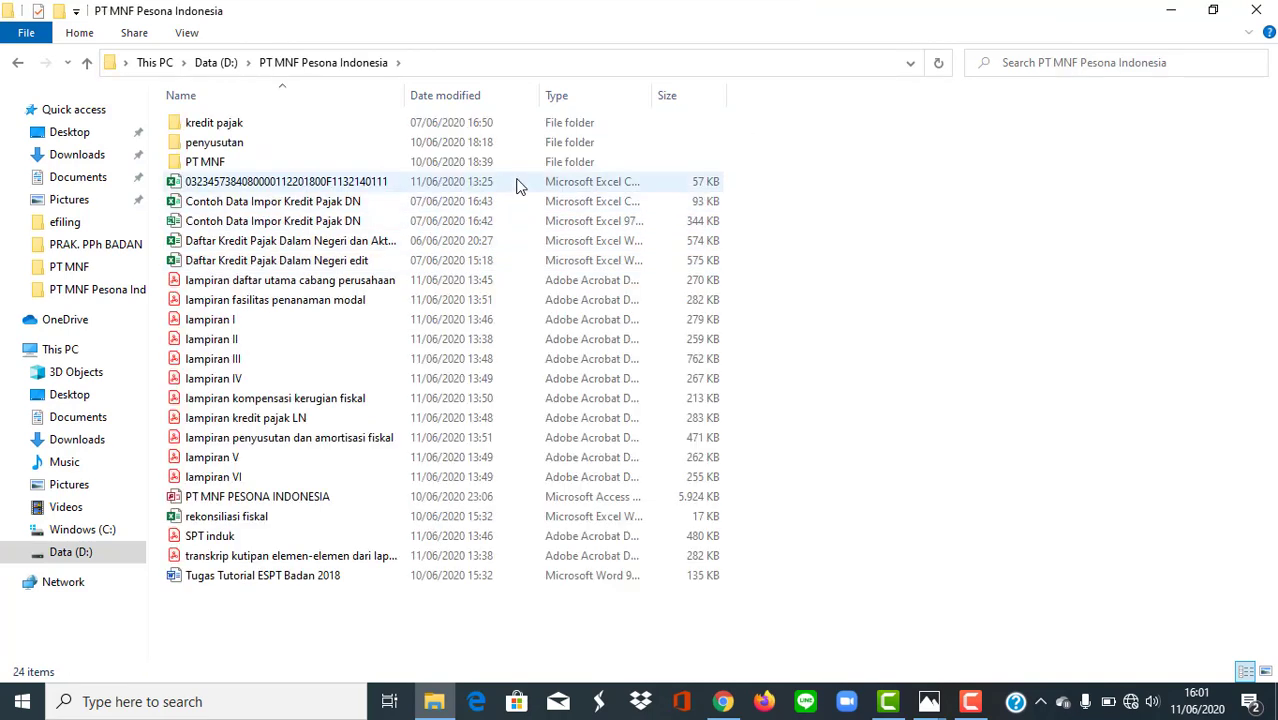
{"action": "left_click", "coordinate": [521, 186]}
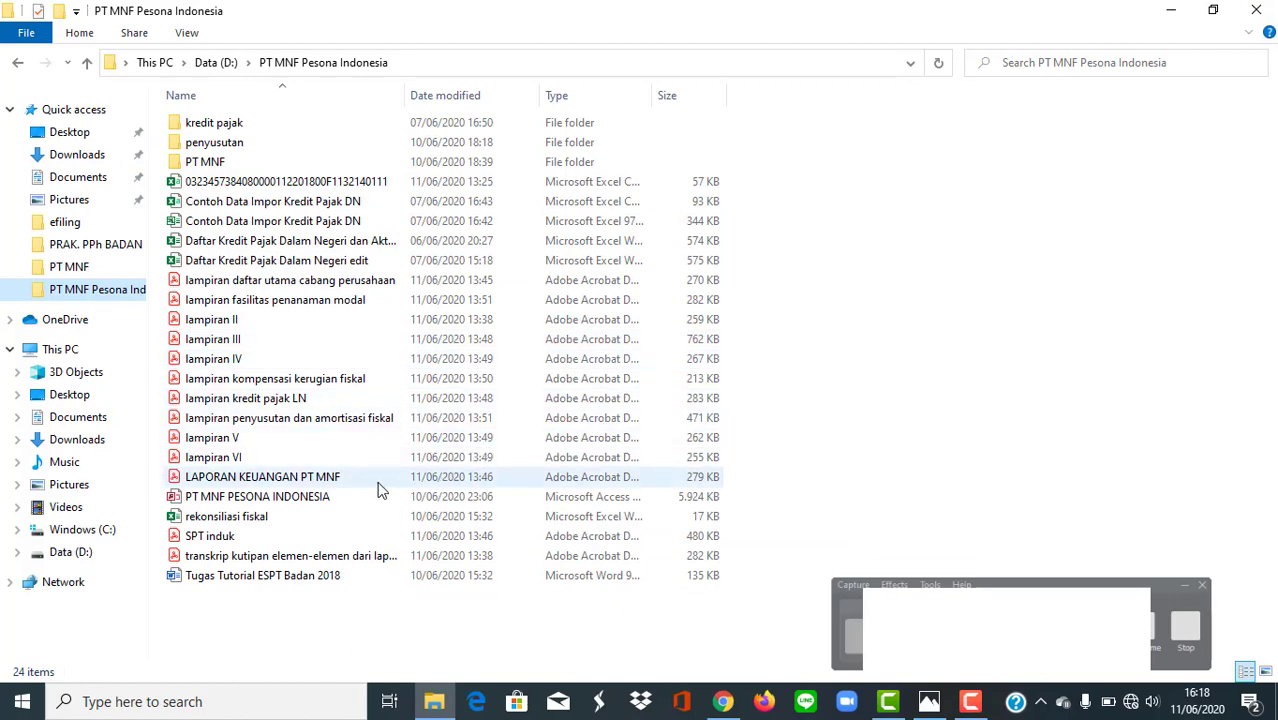
Rename the LAPORAN KEUANGAN PT MNF PDF to the CSV report's file name followed by LK.
{"action": "left_click", "coordinate": [323, 480]}
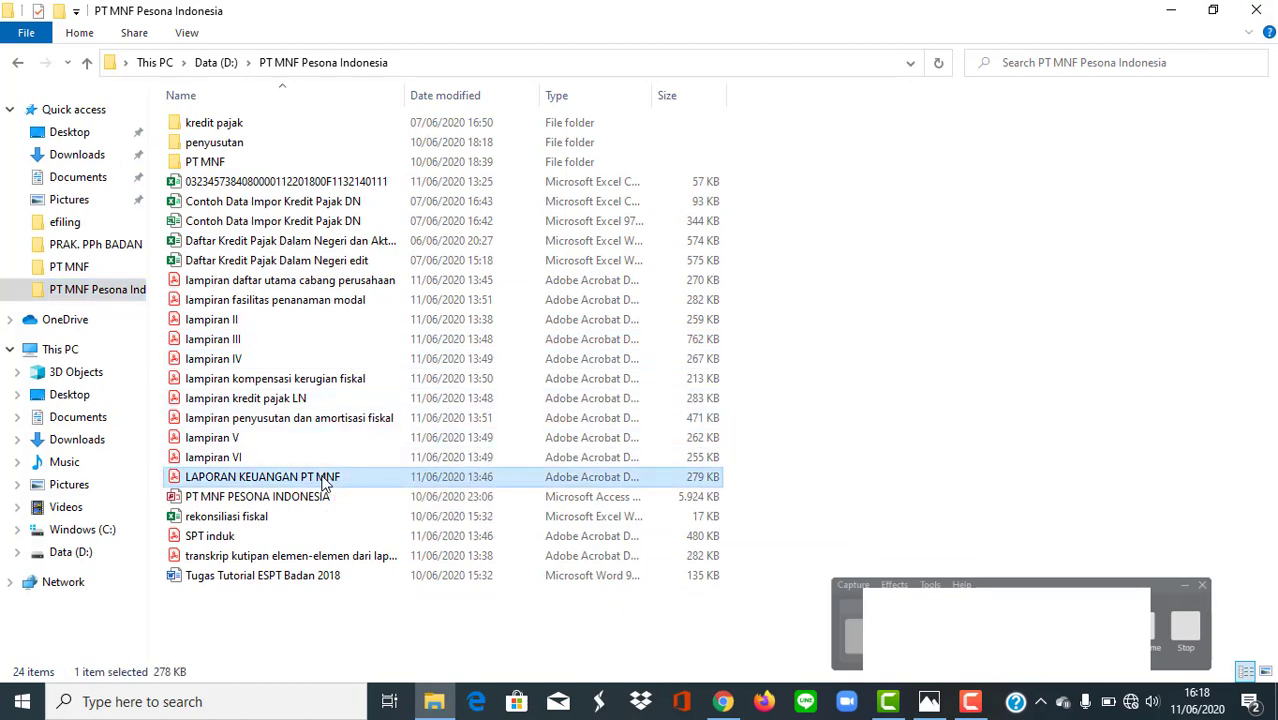
{"action": "right_click", "coordinate": [323, 483]}
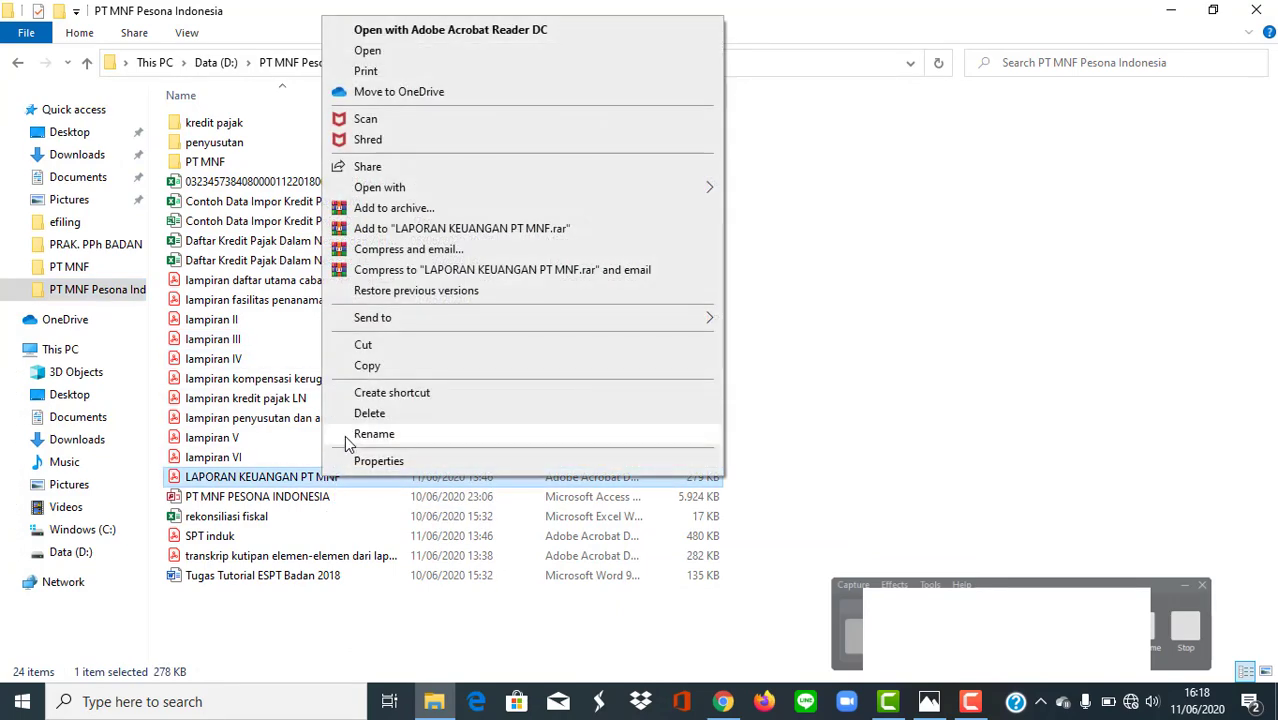
{"action": "left_click", "coordinate": [350, 436]}
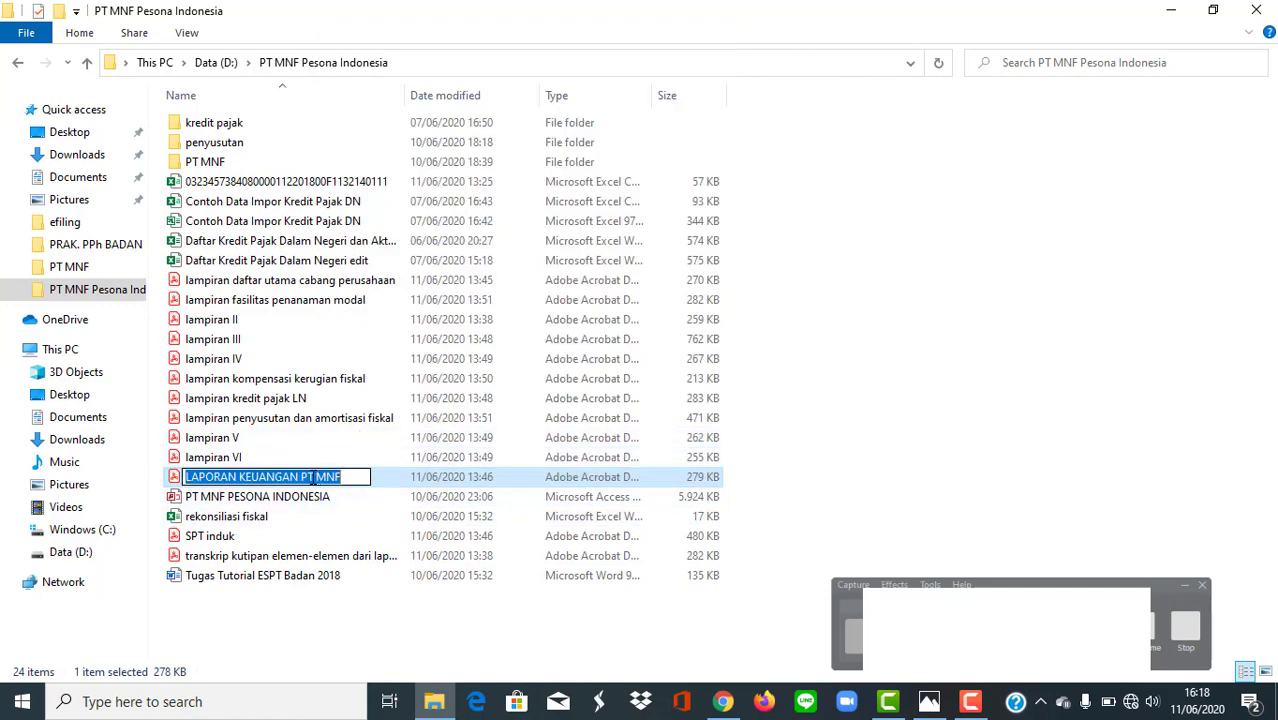
{"action": "key", "text": "ctrl+v"}
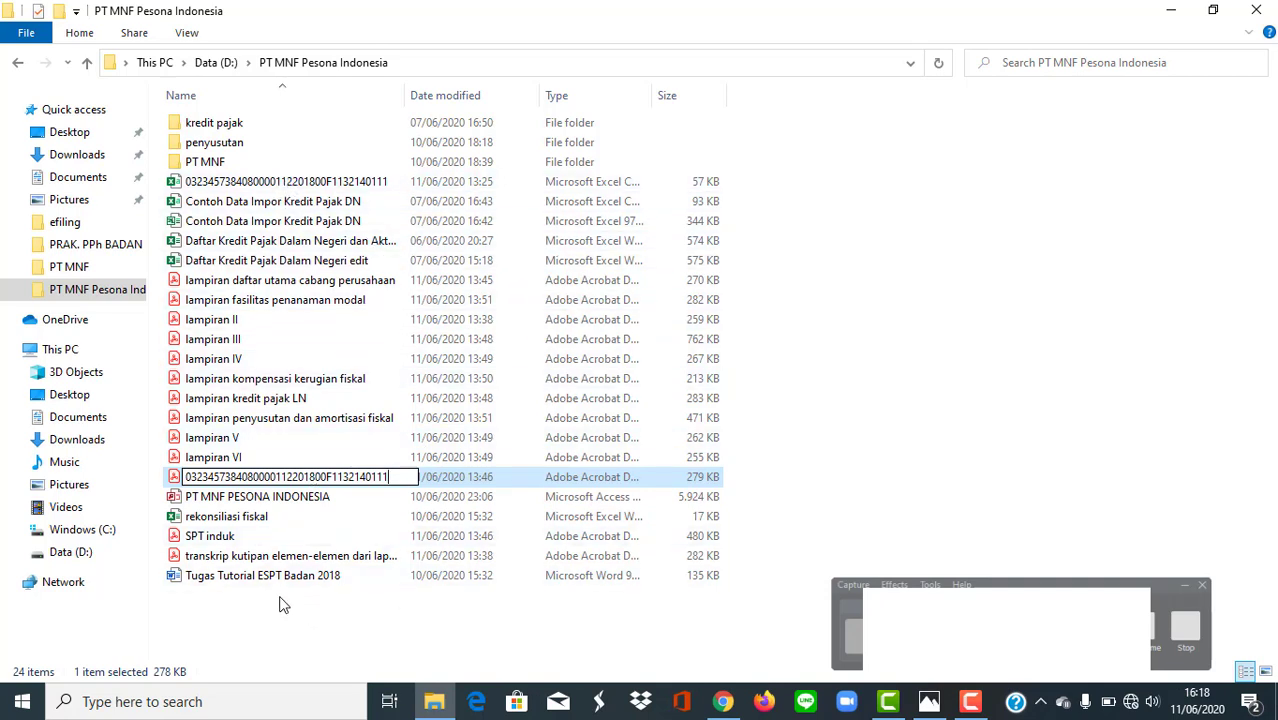
{"action": "type", "text": "LK"}
{"action": "key", "text": "Return"}
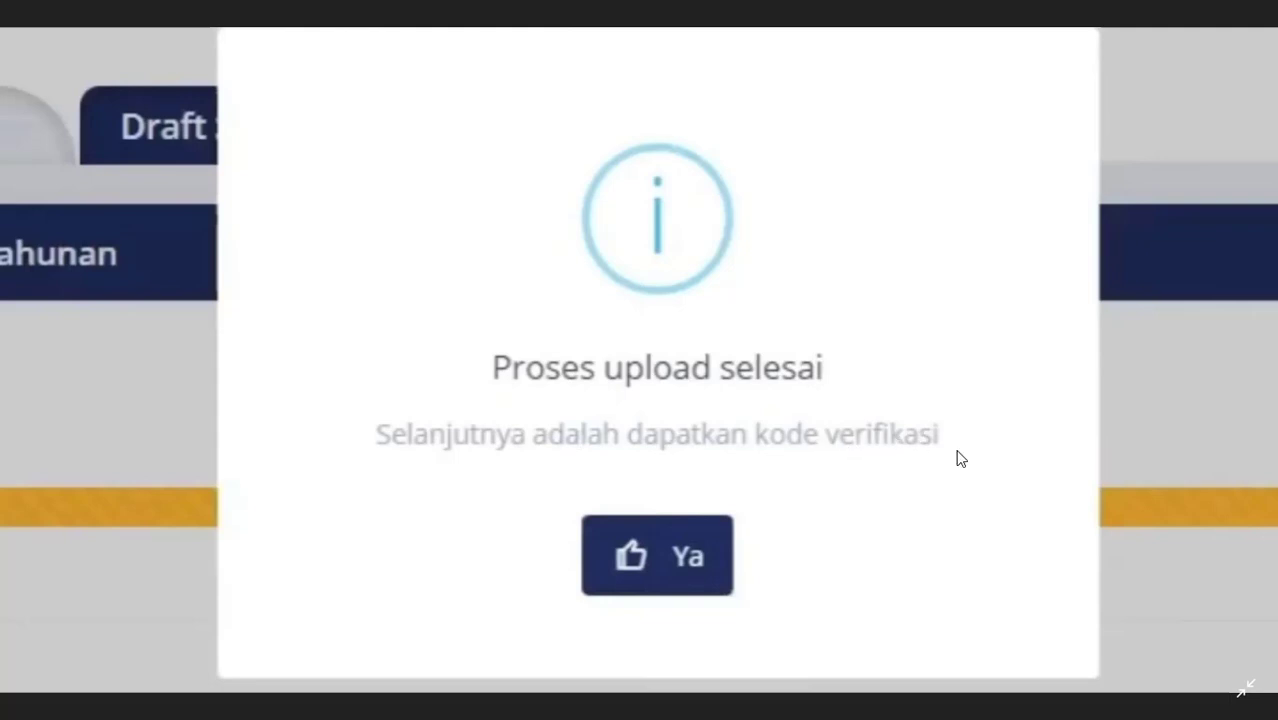
{"action": "left_click", "coordinate": [690, 560]}
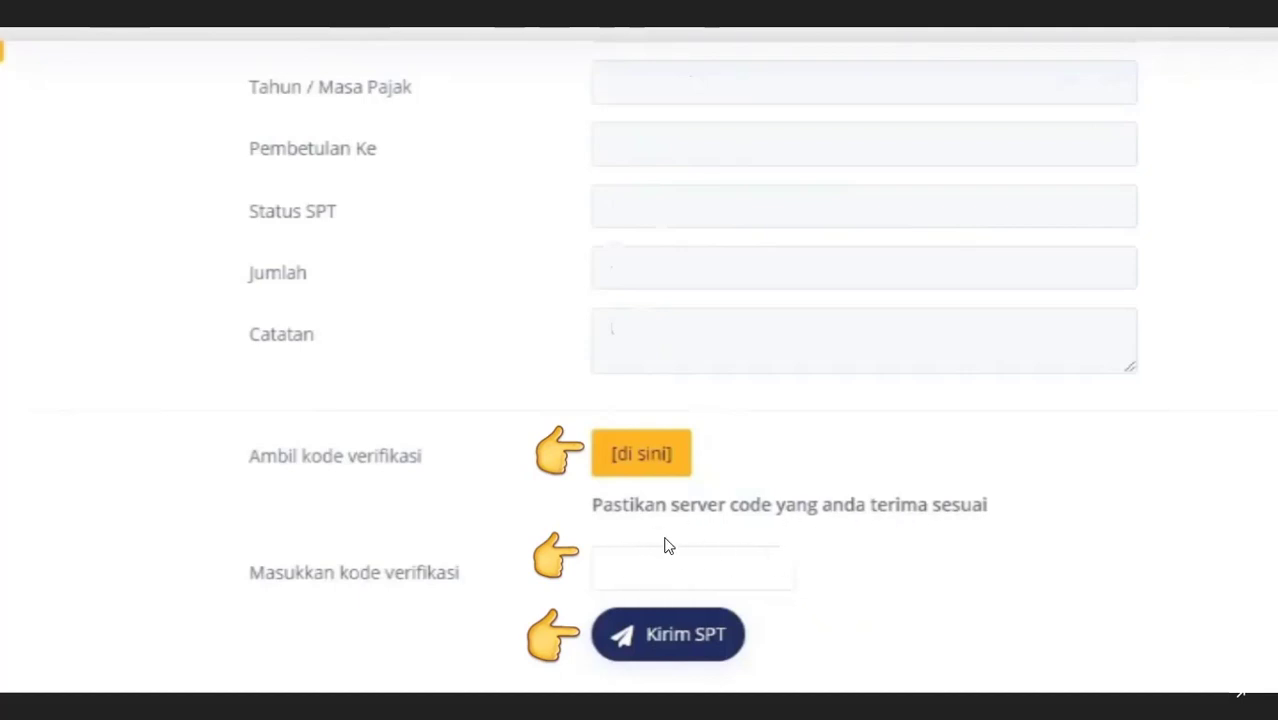
{"action": "left_click", "coordinate": [737, 648]}
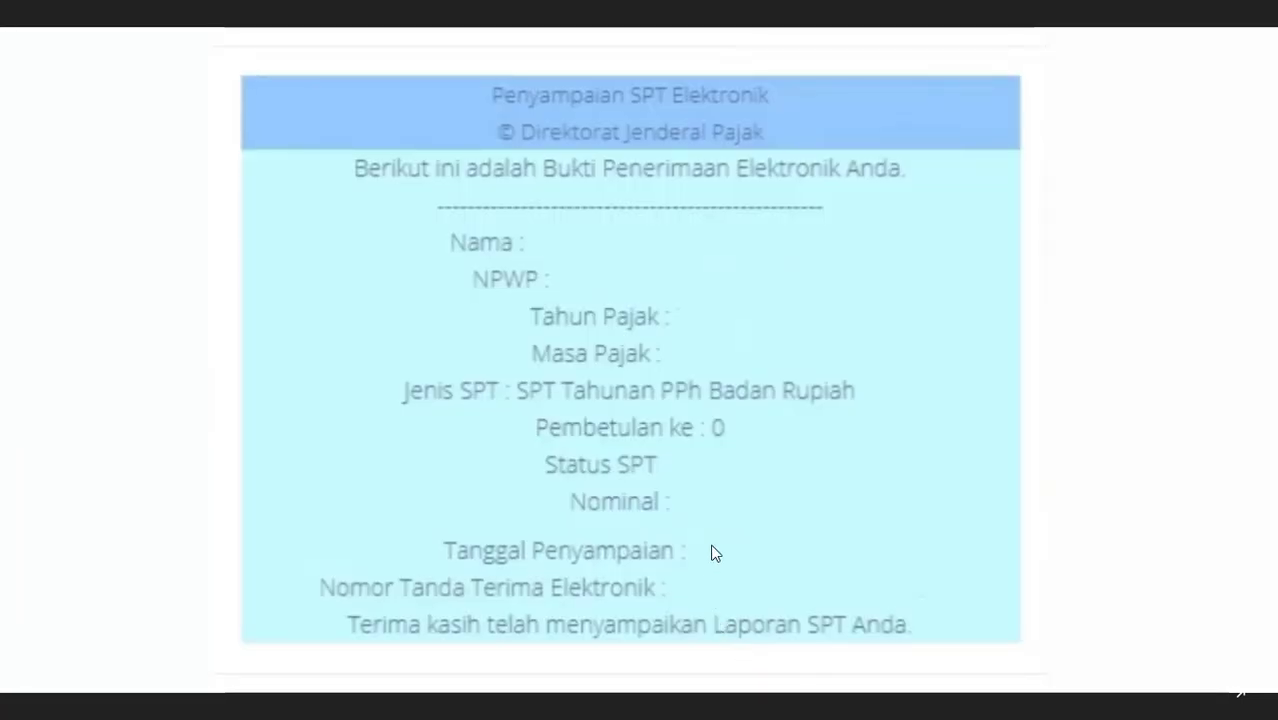